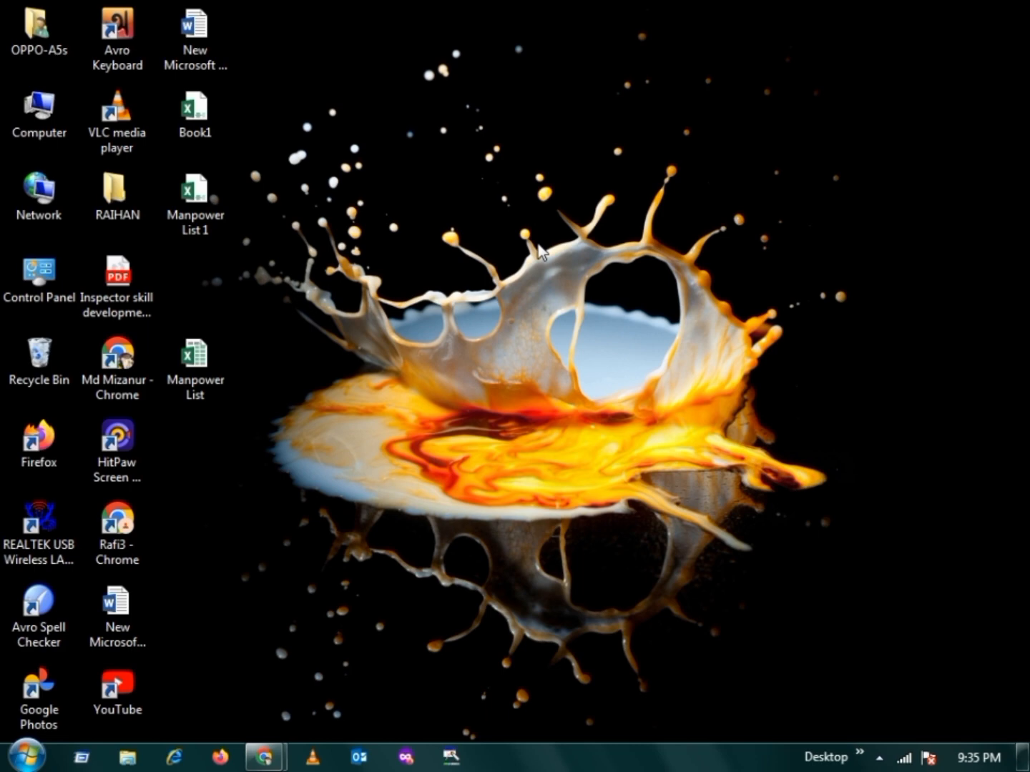
pyautogui.rightClick(399, 177)
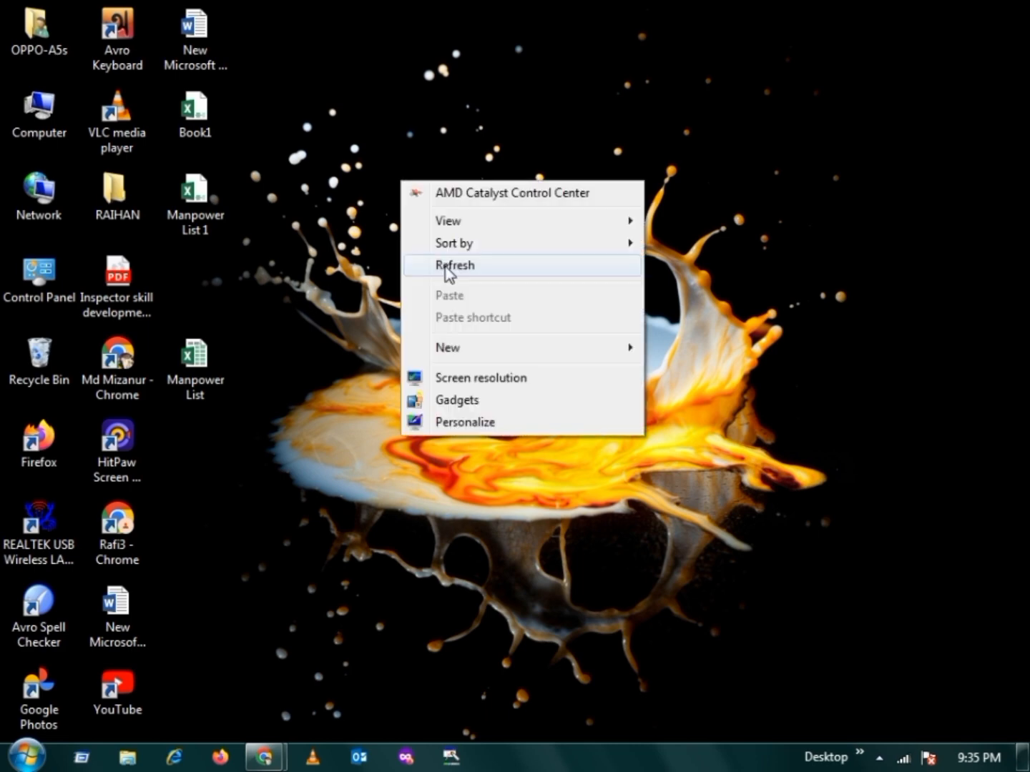
pyautogui.click(444, 268)
pyautogui.rightClick(444, 270)
pyautogui.click(488, 356)
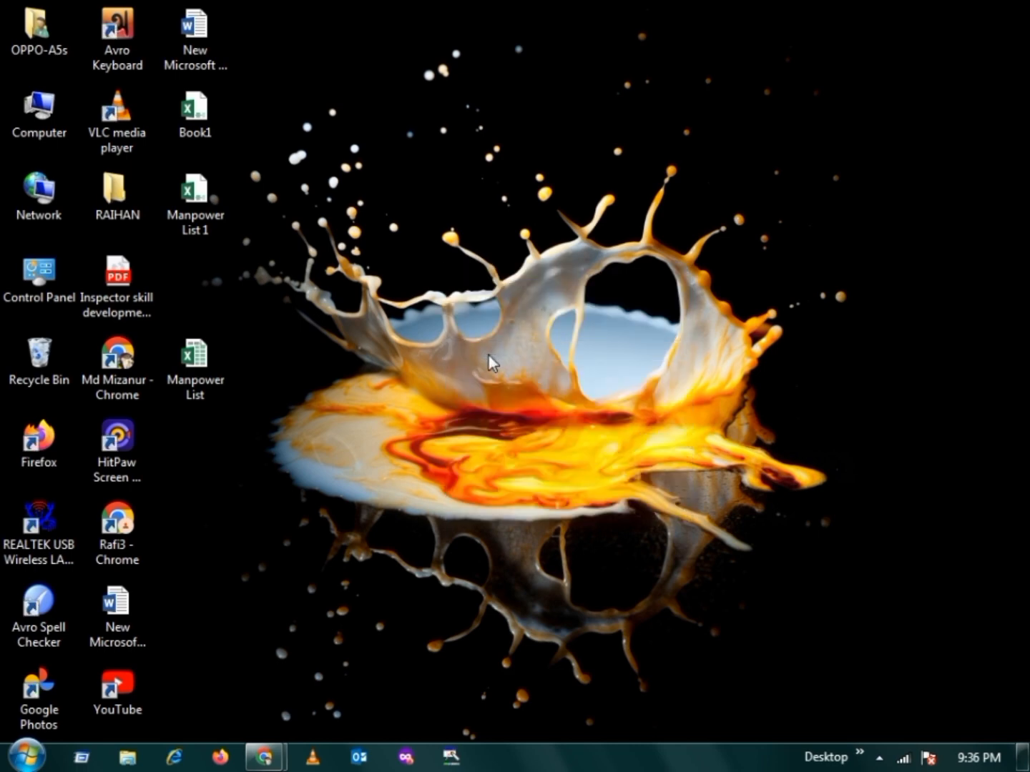
pyautogui.rightClick(418, 218)
pyautogui.click(477, 313)
pyautogui.rightClick(473, 307)
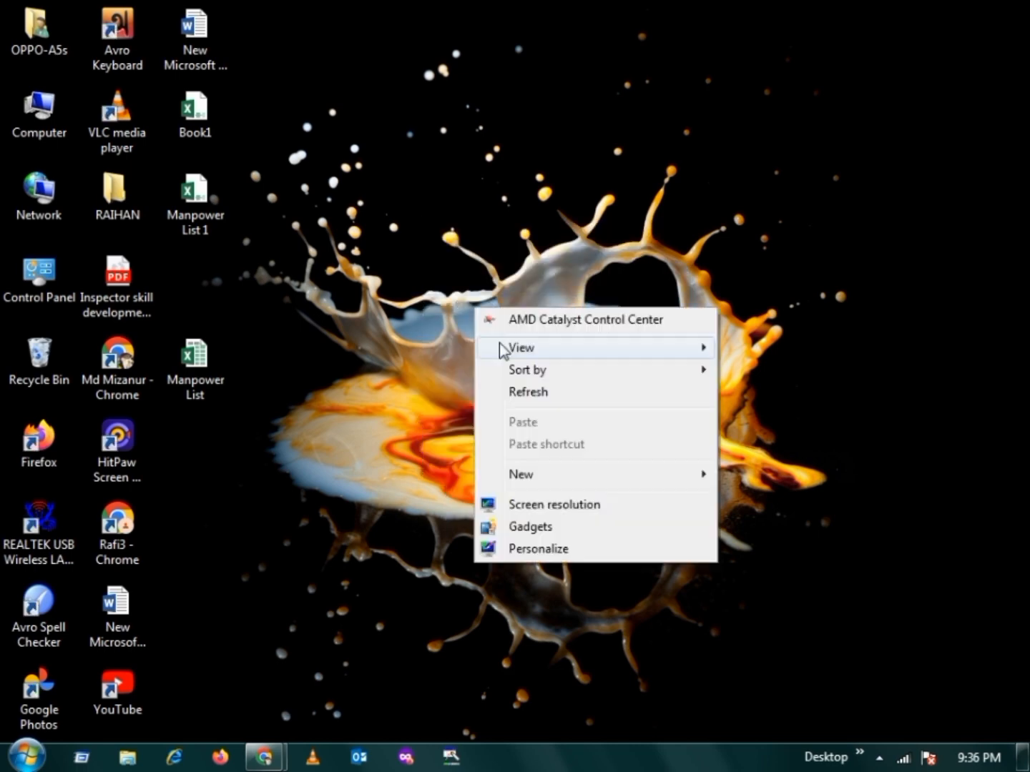
pyautogui.click(518, 389)
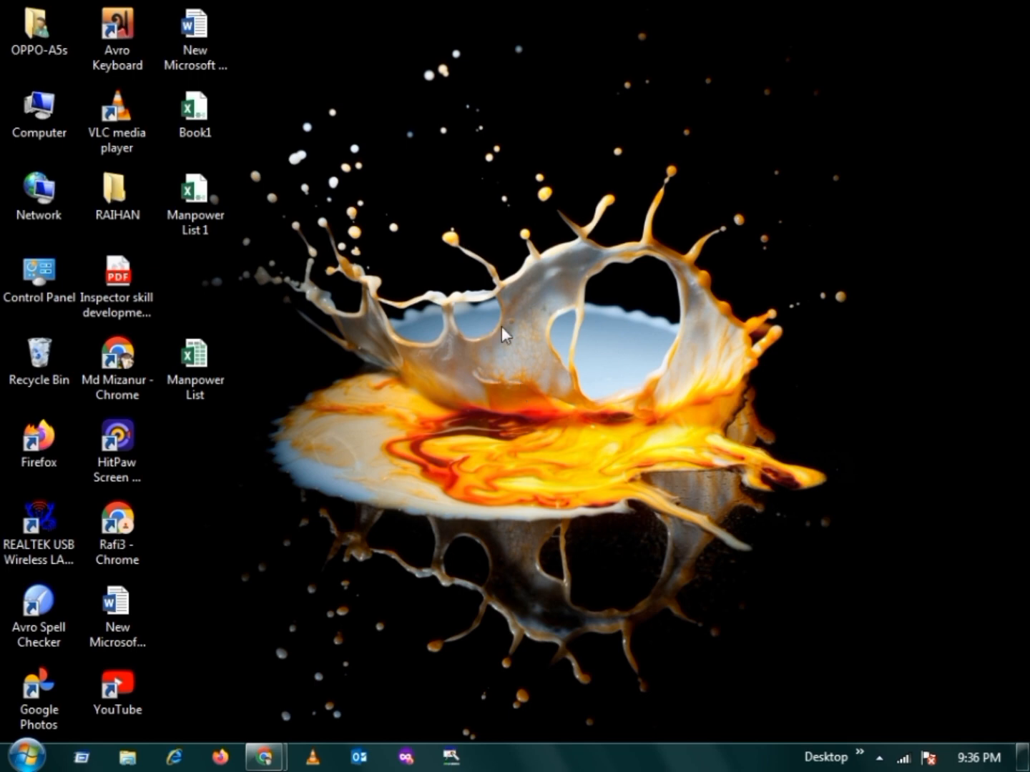
pyautogui.rightClick(358, 185)
pyautogui.click(408, 270)
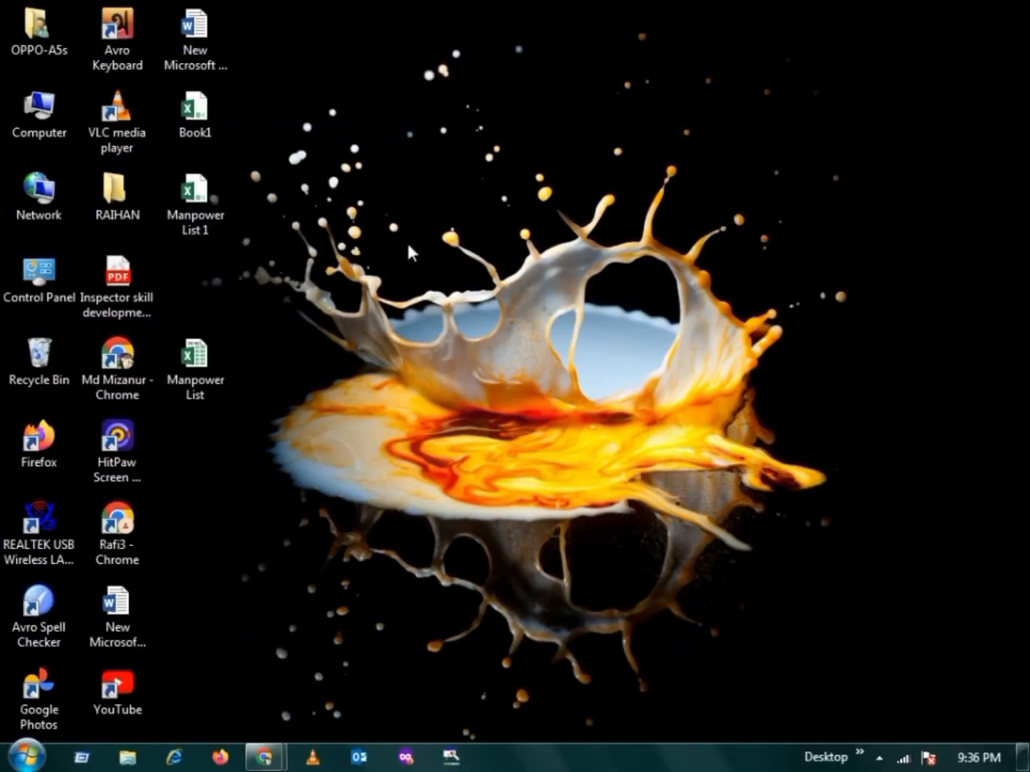
pyautogui.rightClick(409, 250)
pyautogui.click(475, 337)
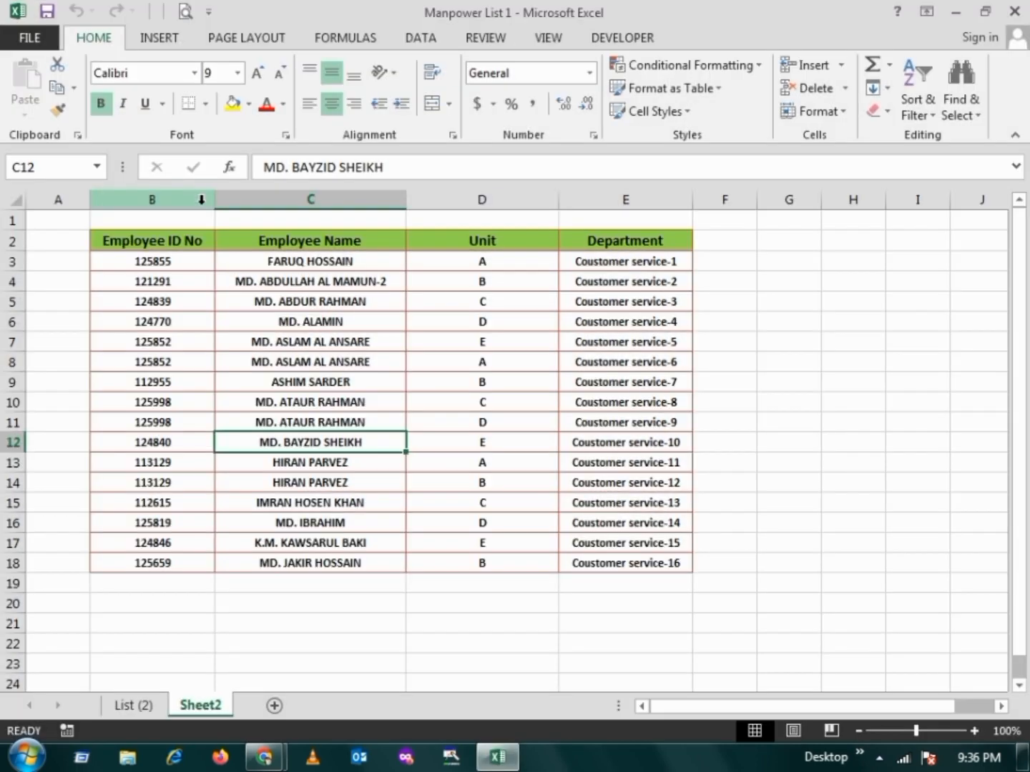
# Step: Examine the employee table in B2:E18, including its Employee ID No, Employee Name, Unit and Department headers
pyautogui.click(334, 266)
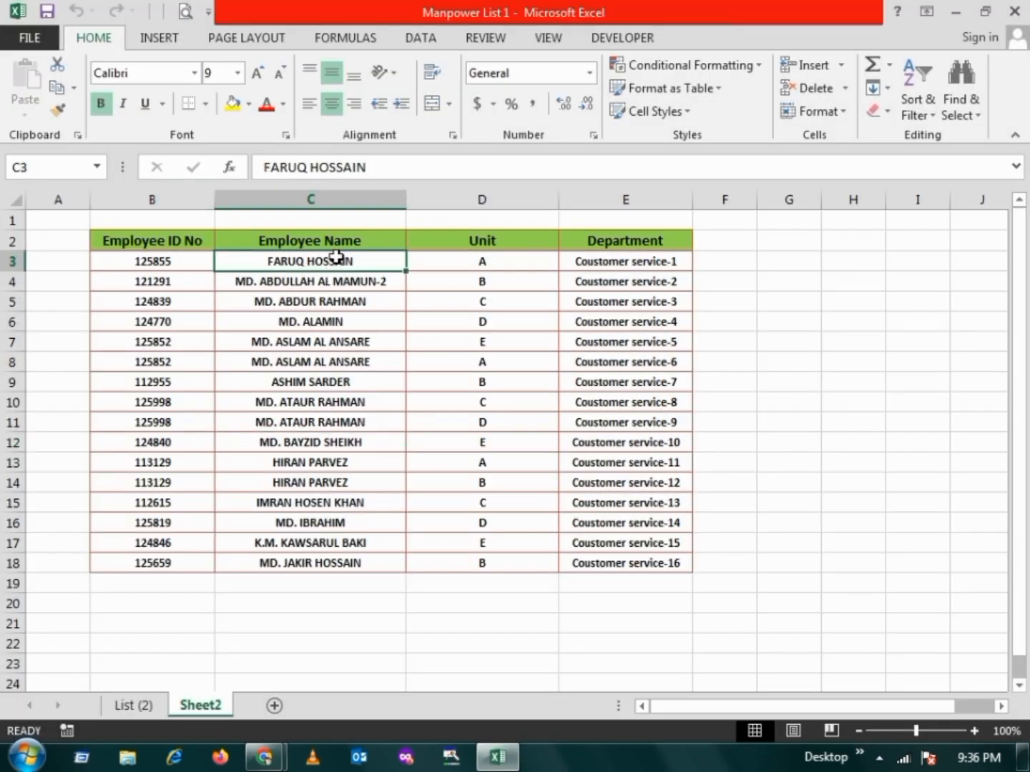
pyautogui.click(156, 241)
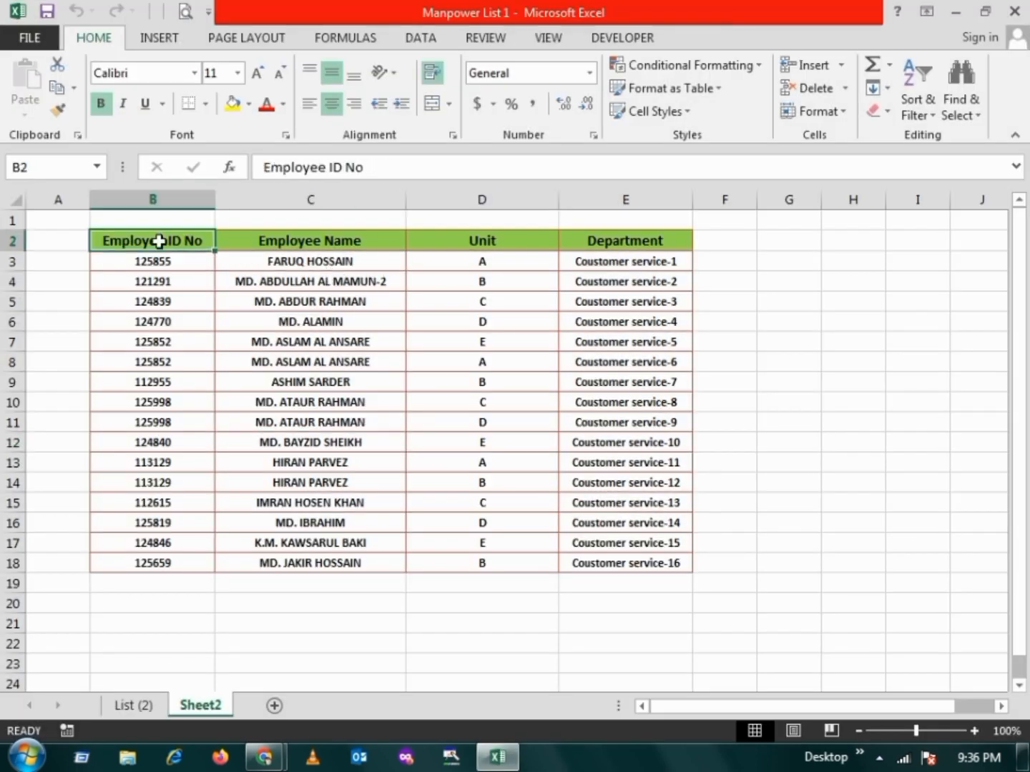
pyautogui.click(292, 241)
pyautogui.click(480, 243)
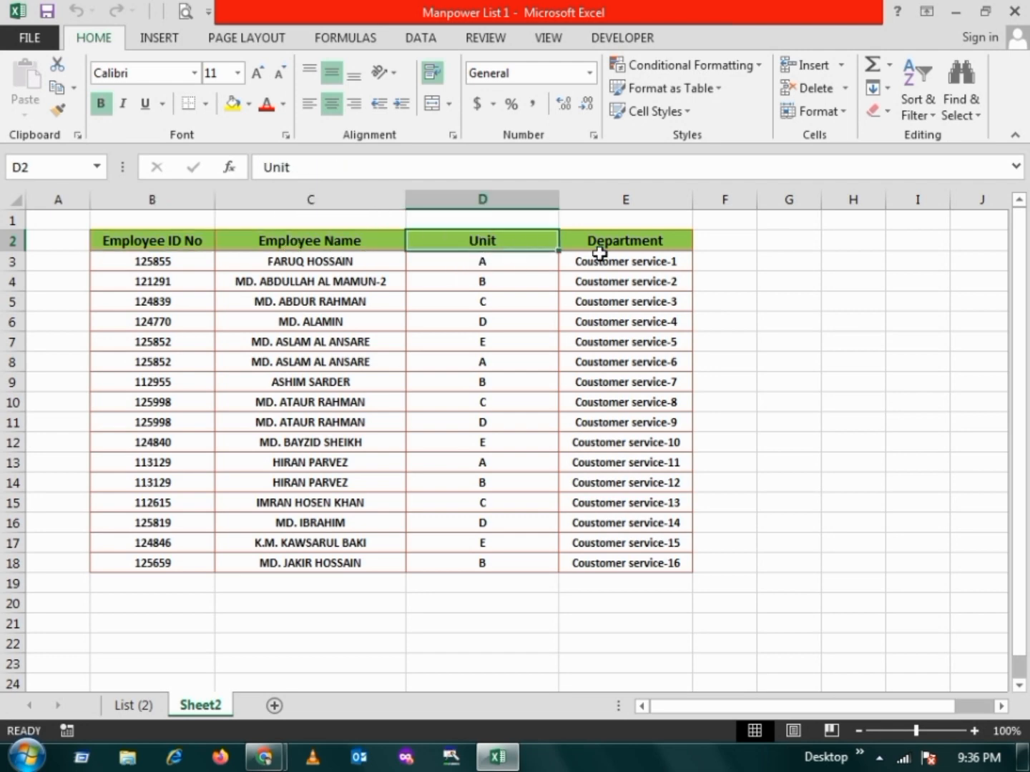
pyautogui.click(627, 241)
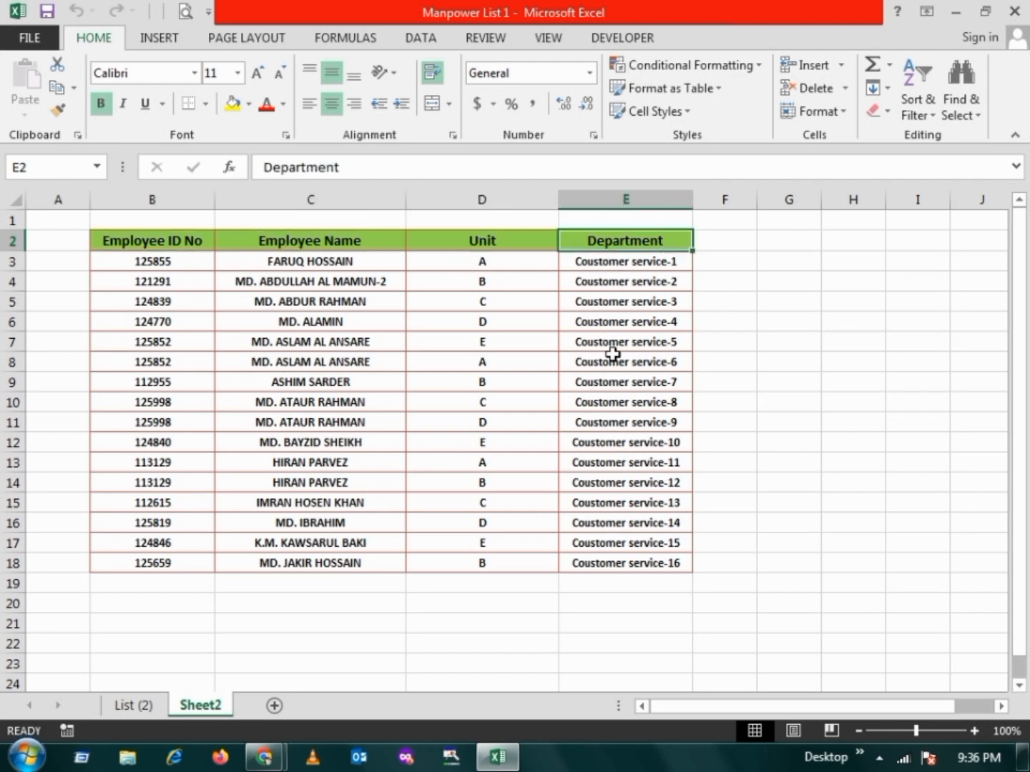
pyautogui.click(430, 341)
pyautogui.click(162, 240)
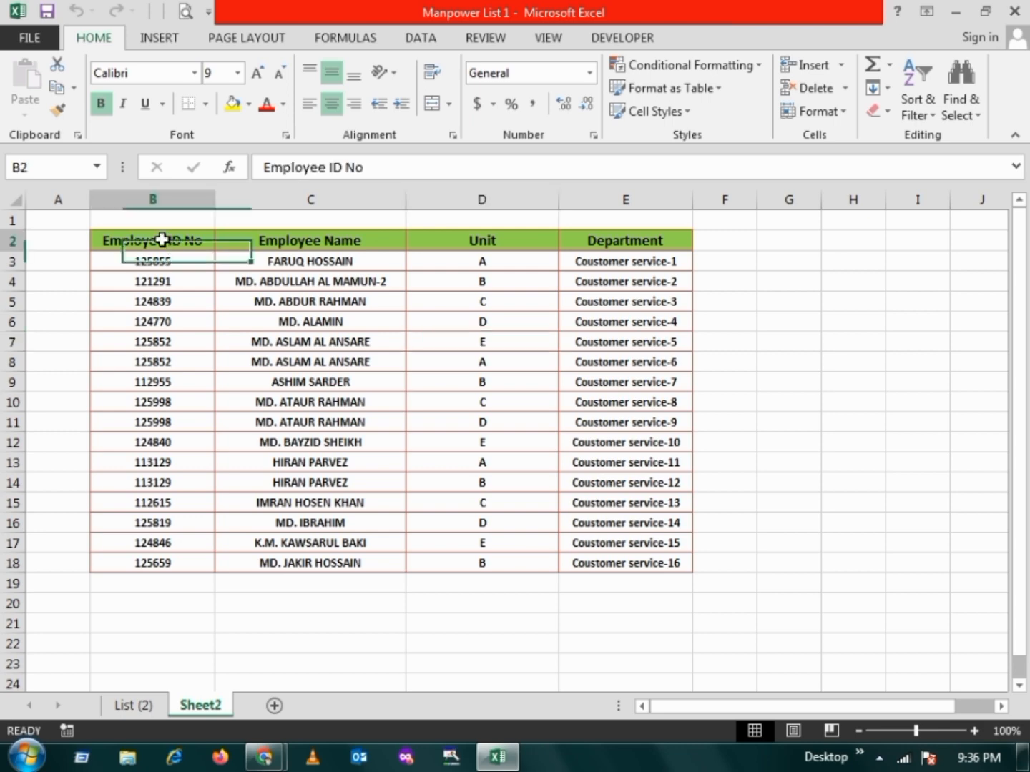
pyautogui.moveTo(162, 239); pyautogui.dragTo(651, 560)
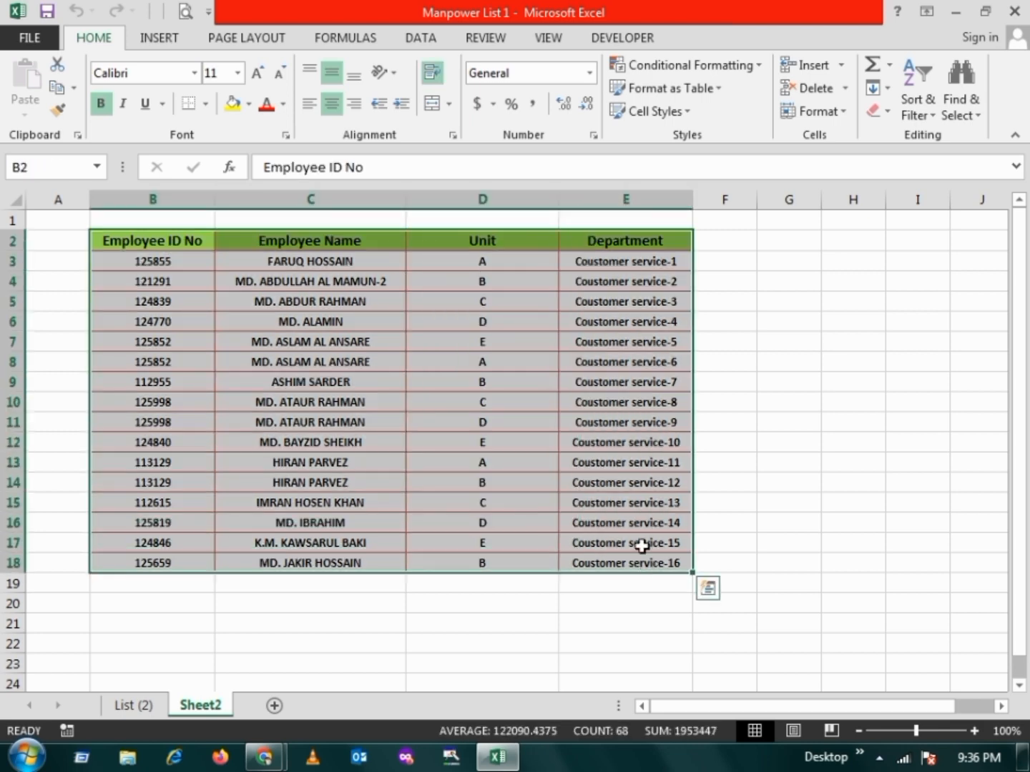
pyautogui.click(551, 458)
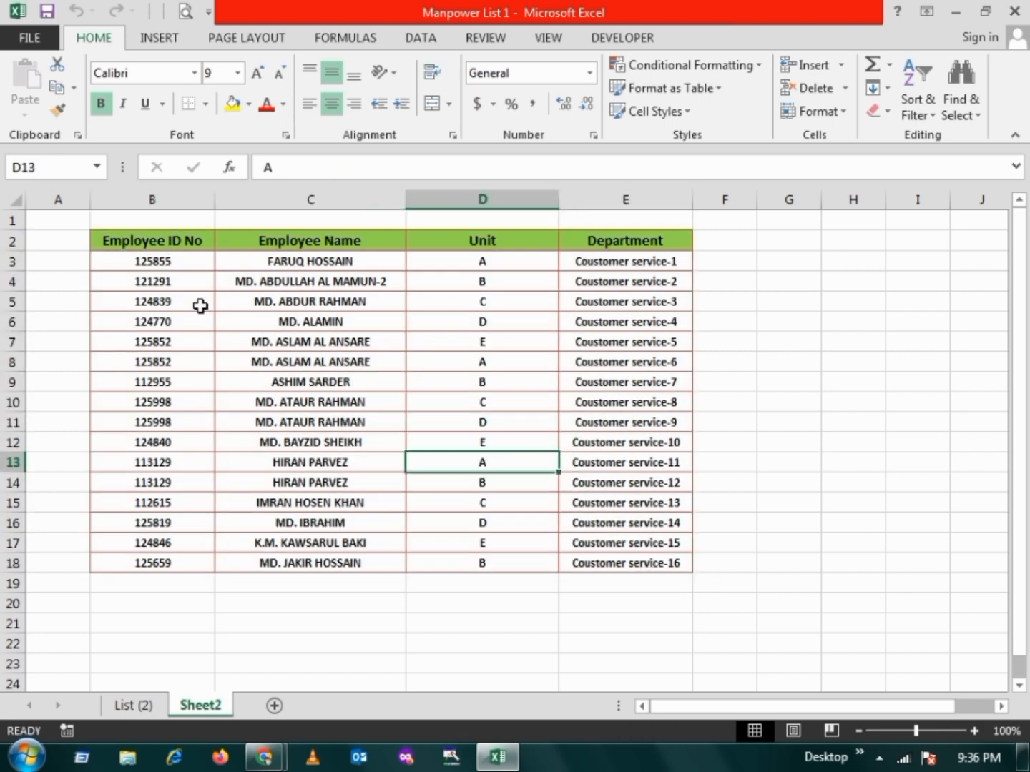
# Step: Start a Duplicate Values conditional formatting rule for the employee records in B3:E18, without the header row
pyautogui.moveTo(144, 260); pyautogui.dragTo(632, 559)
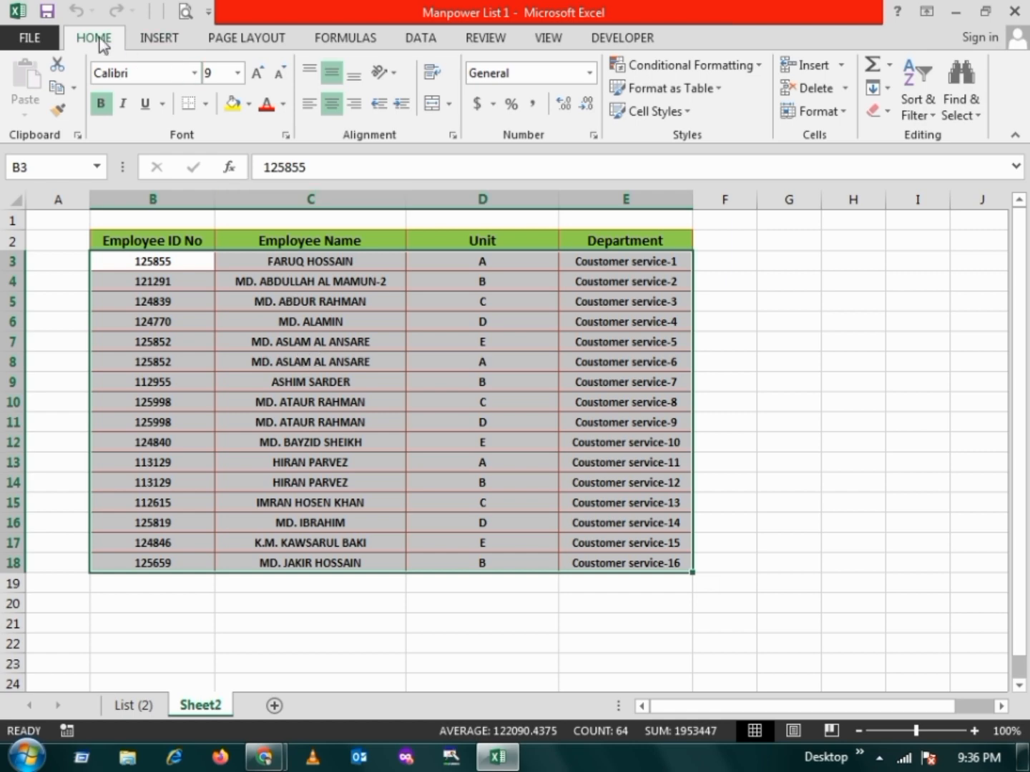
pyautogui.click(750, 67)
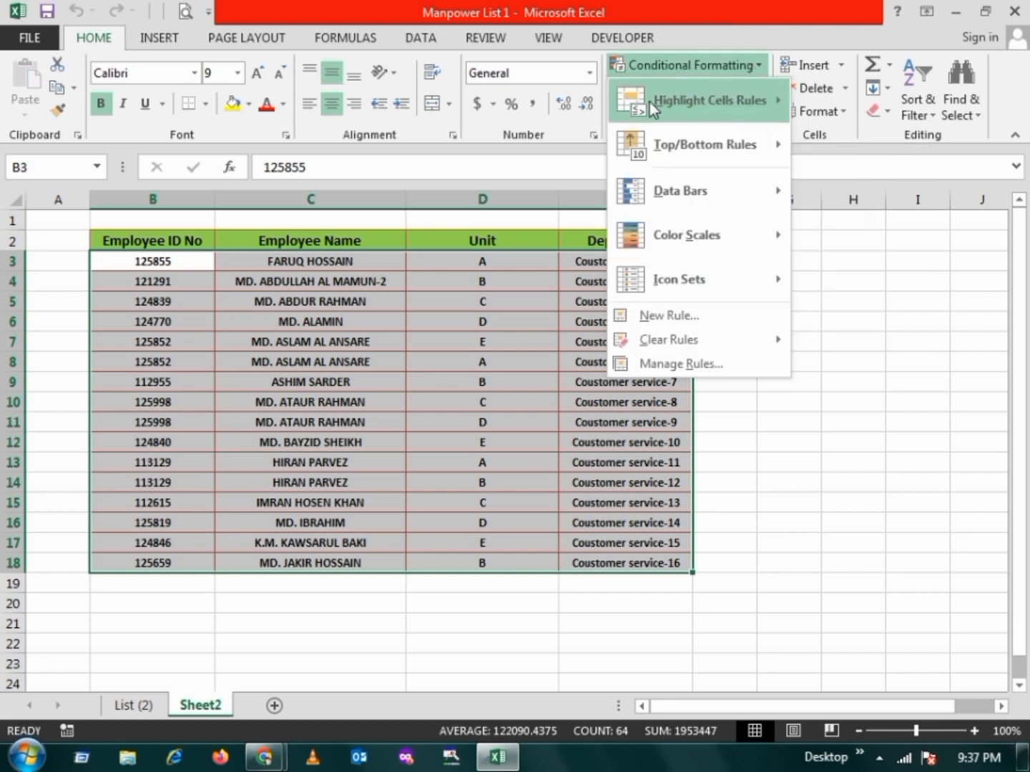
pyautogui.moveTo(730, 115)
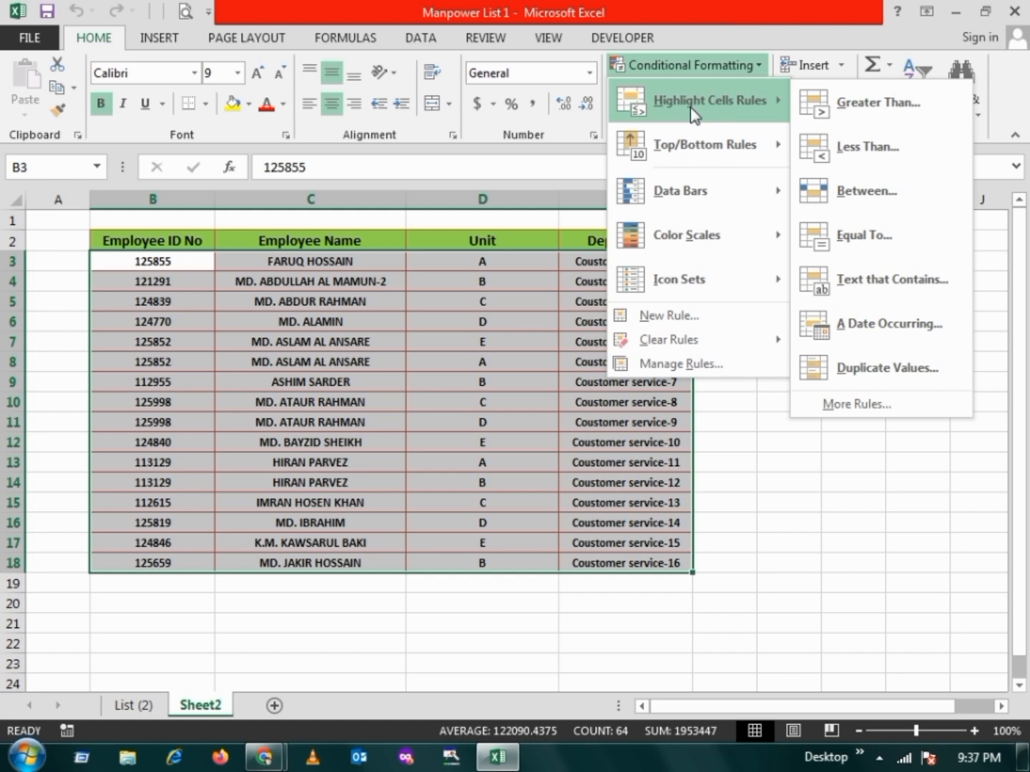
pyautogui.click(900, 369)
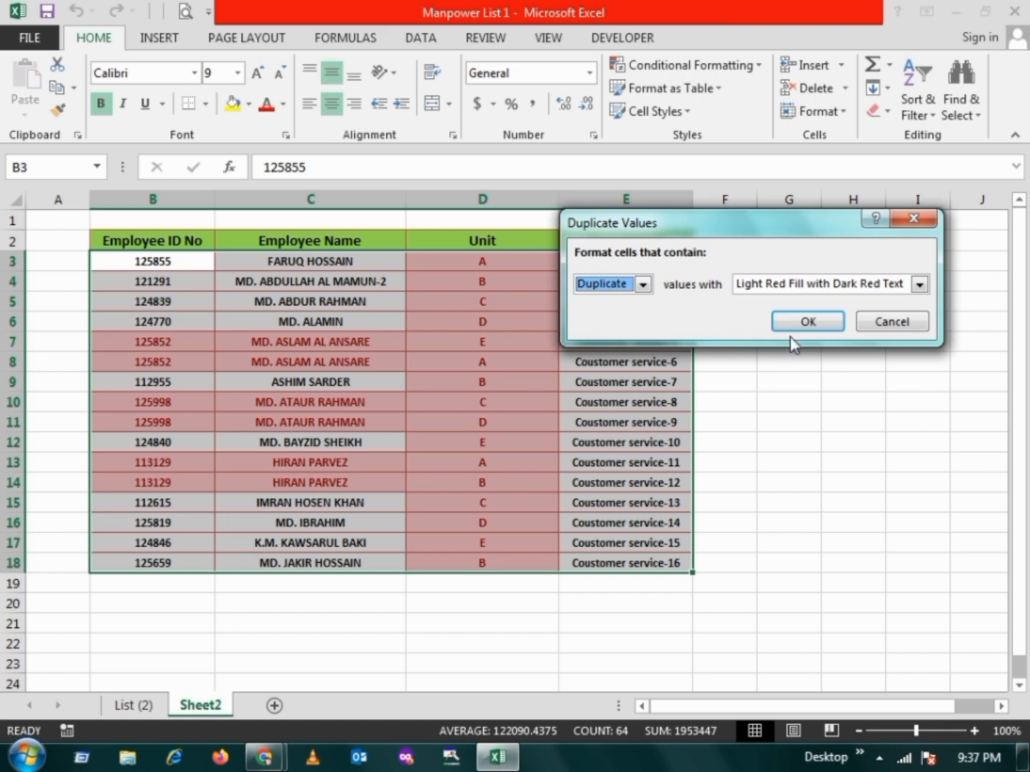
pyautogui.moveTo(758, 226); pyautogui.dragTo(493, 237)
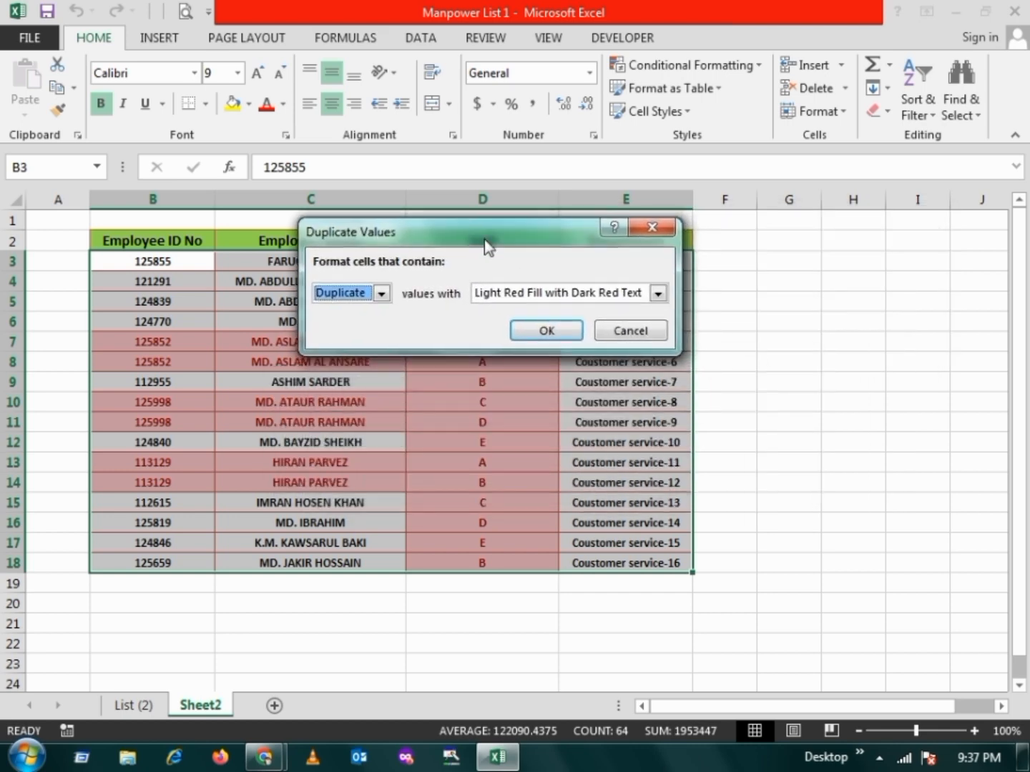
# Step: Preview the rule with Unique values on the employee records and return it to Duplicate
pyautogui.click(382, 300)
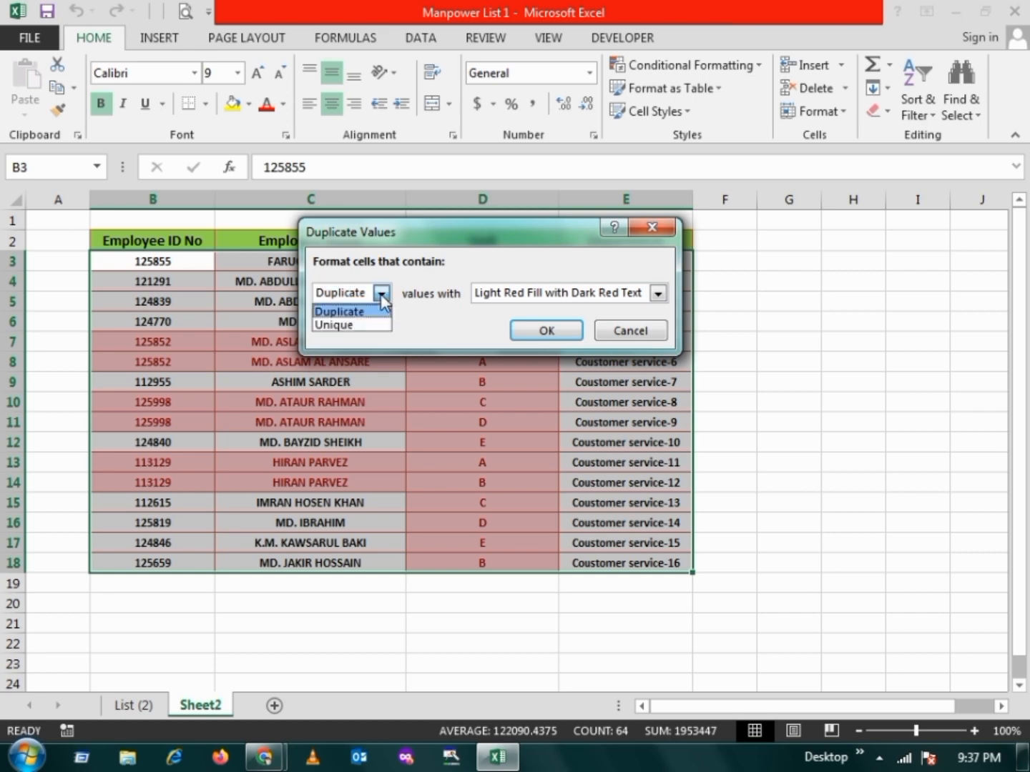
pyautogui.click(384, 325)
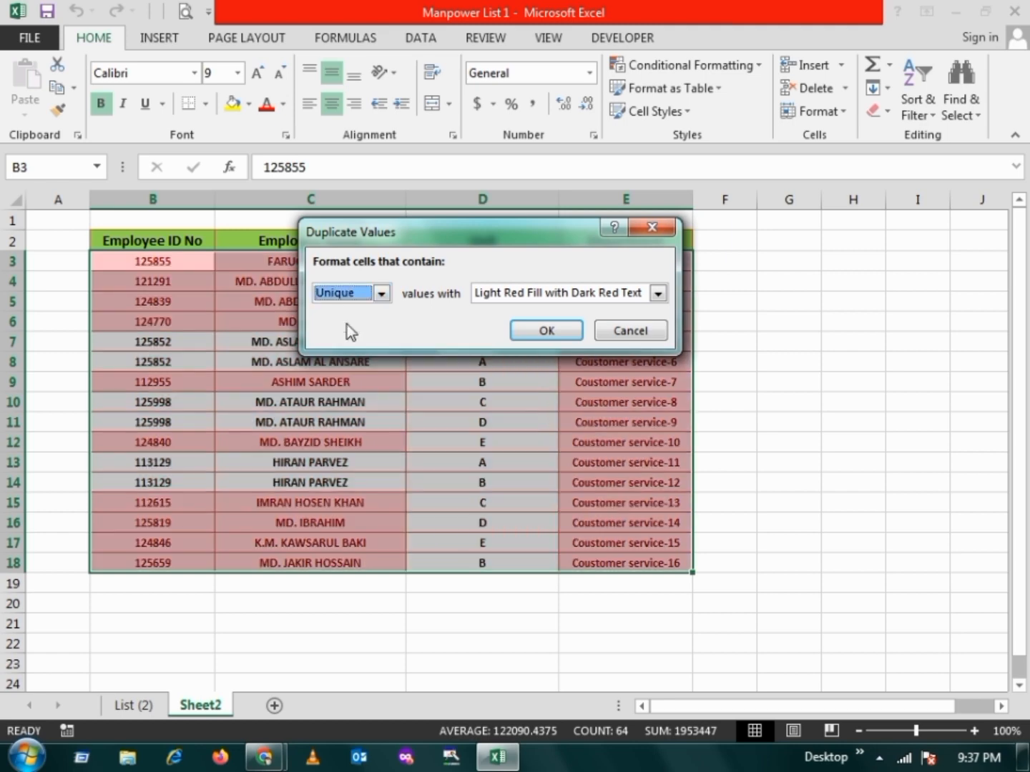
pyautogui.moveTo(467, 238); pyautogui.dragTo(738, 493)
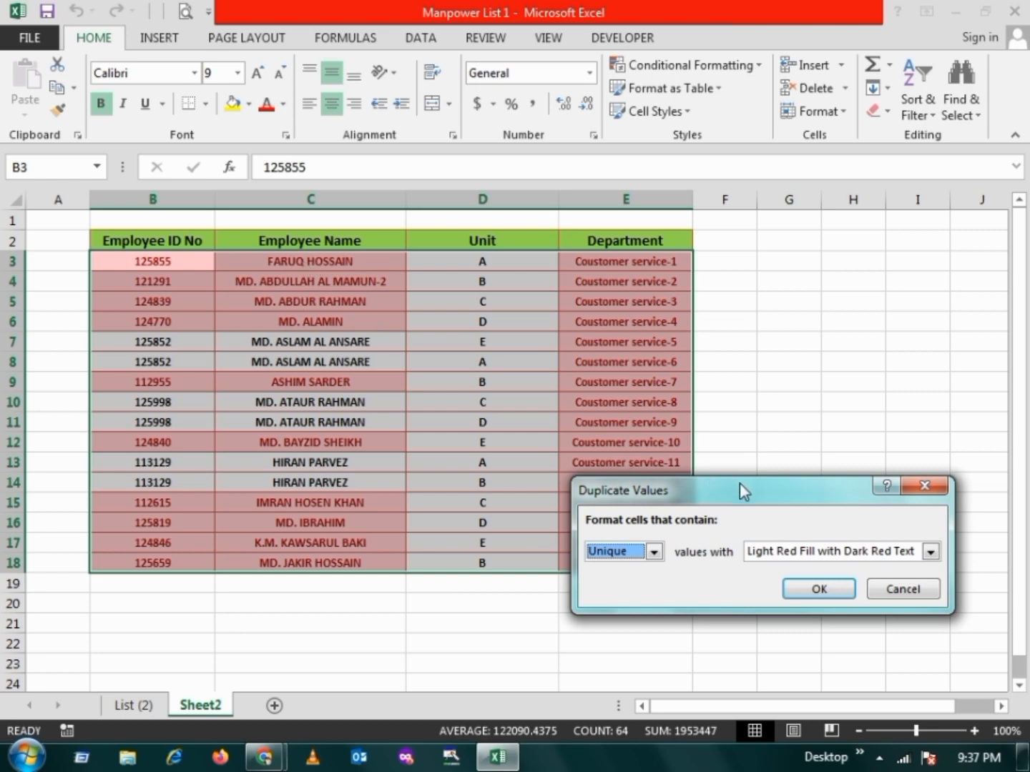
pyautogui.moveTo(740, 482); pyautogui.dragTo(519, 242)
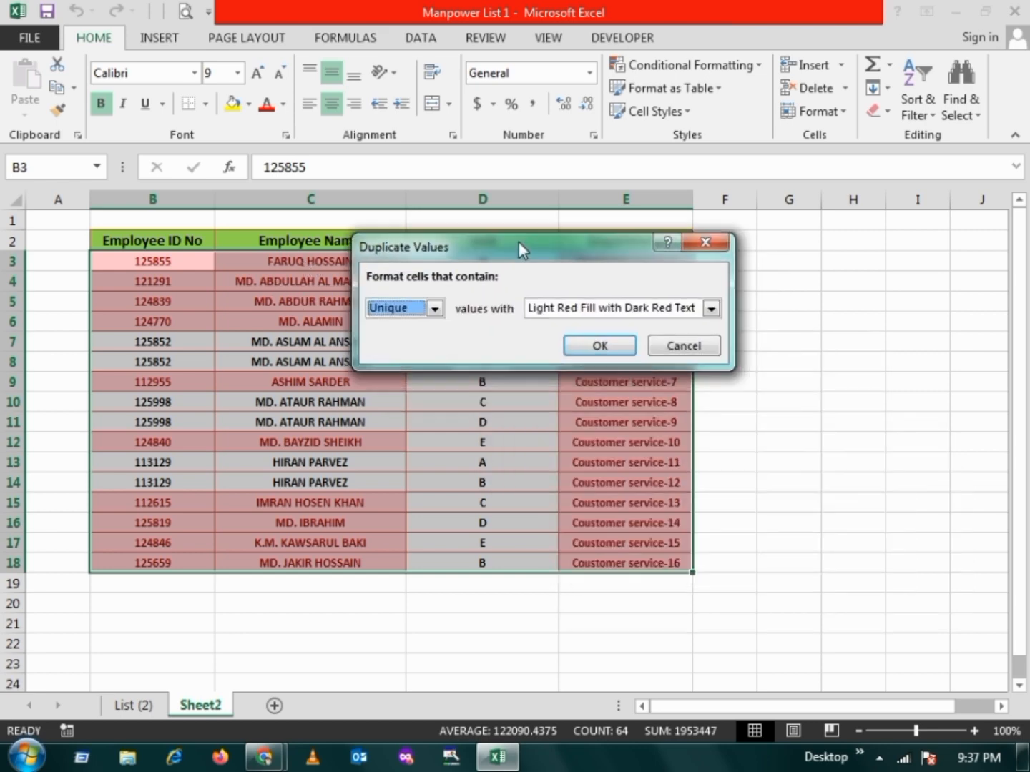
pyautogui.click(434, 309)
pyautogui.click(398, 327)
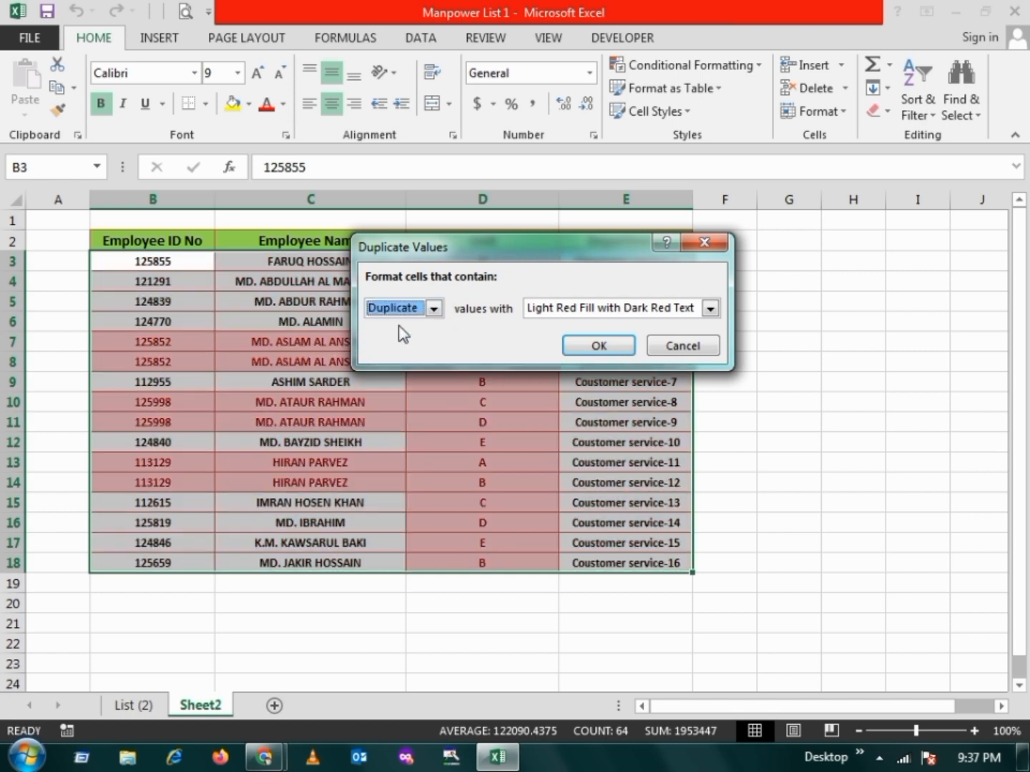
# Step: Preview Yellow Fill with Dark Yellow Text, Red Text and Red Border for the duplicates, returning to Light Red Fill with Dark Red Text
pyautogui.moveTo(532, 245); pyautogui.dragTo(409, 256)
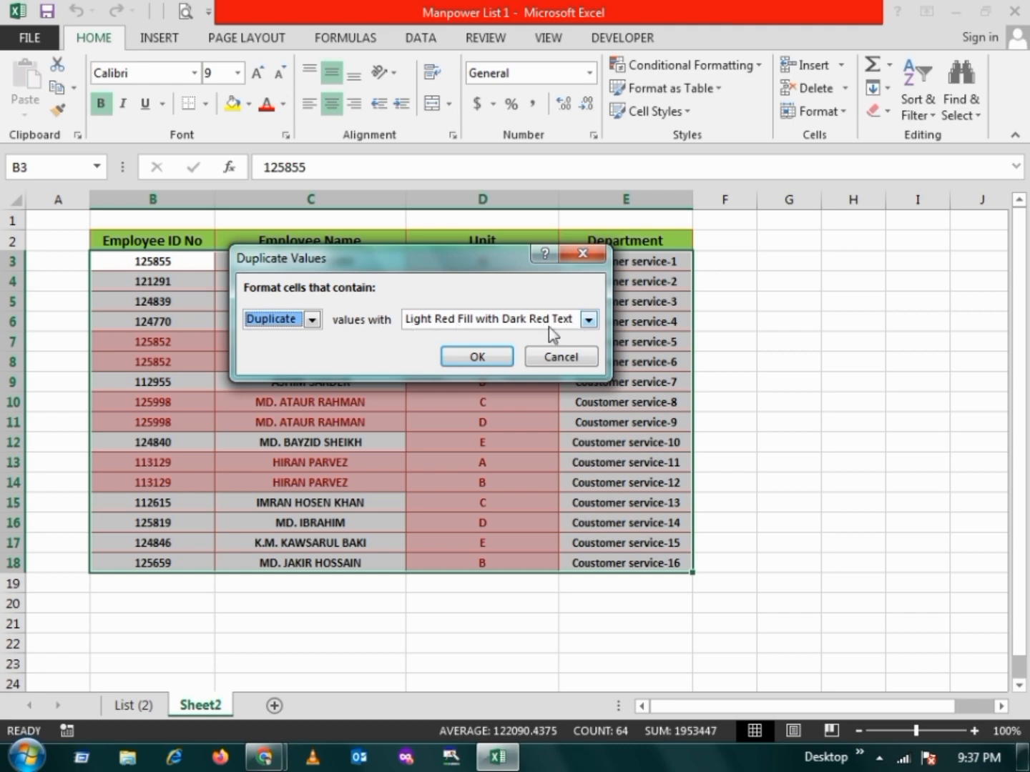
pyautogui.moveTo(435, 250); pyautogui.dragTo(632, 218)
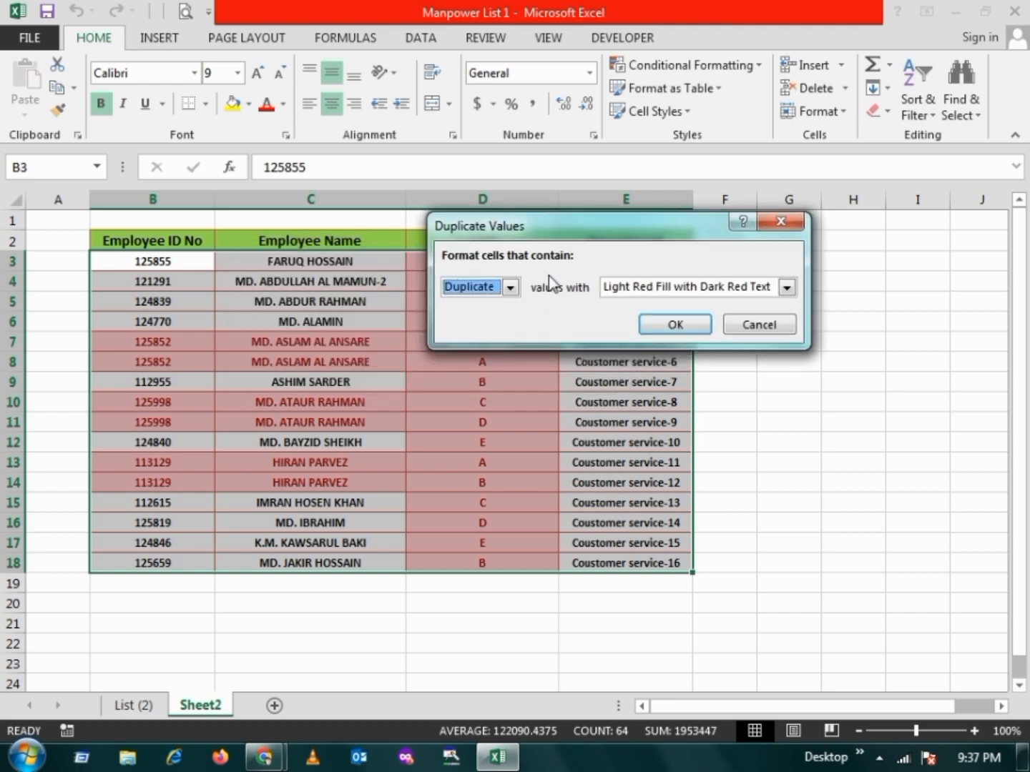
pyautogui.click(787, 288)
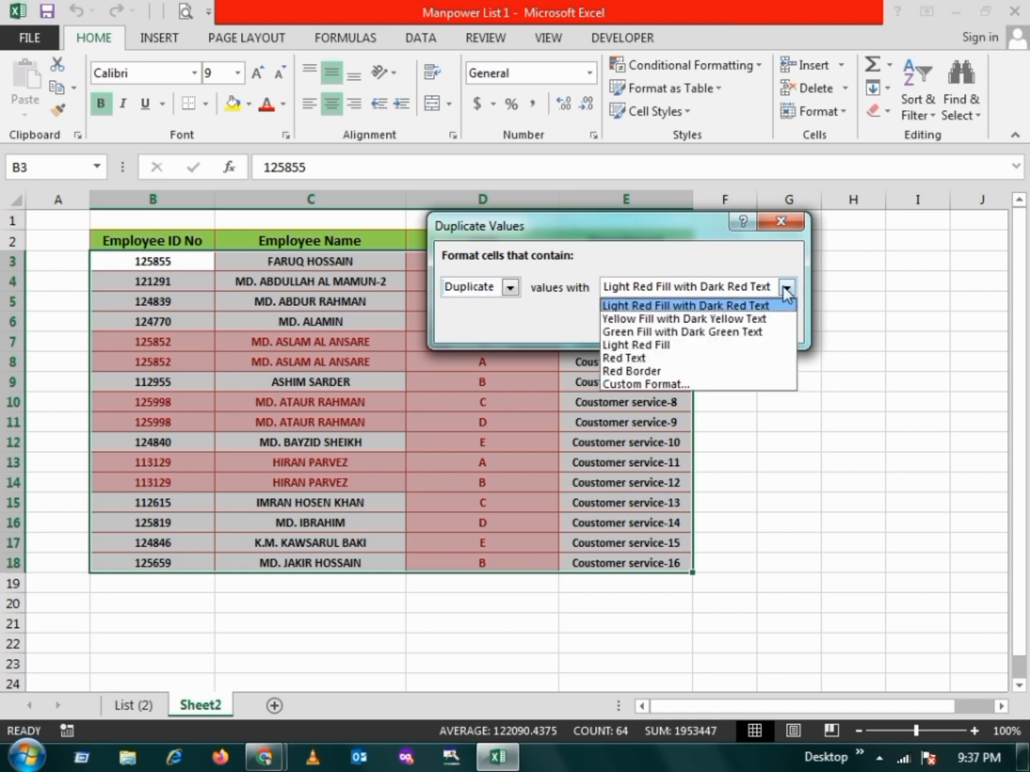
pyautogui.click(655, 319)
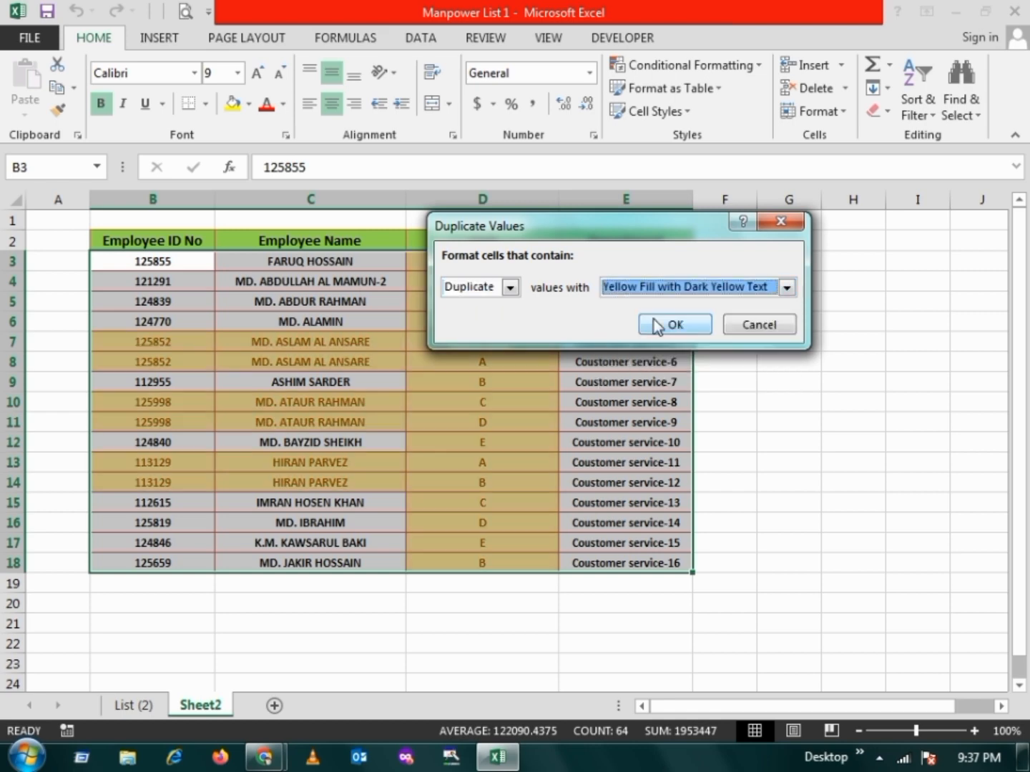
pyautogui.click(787, 287)
pyautogui.click(641, 357)
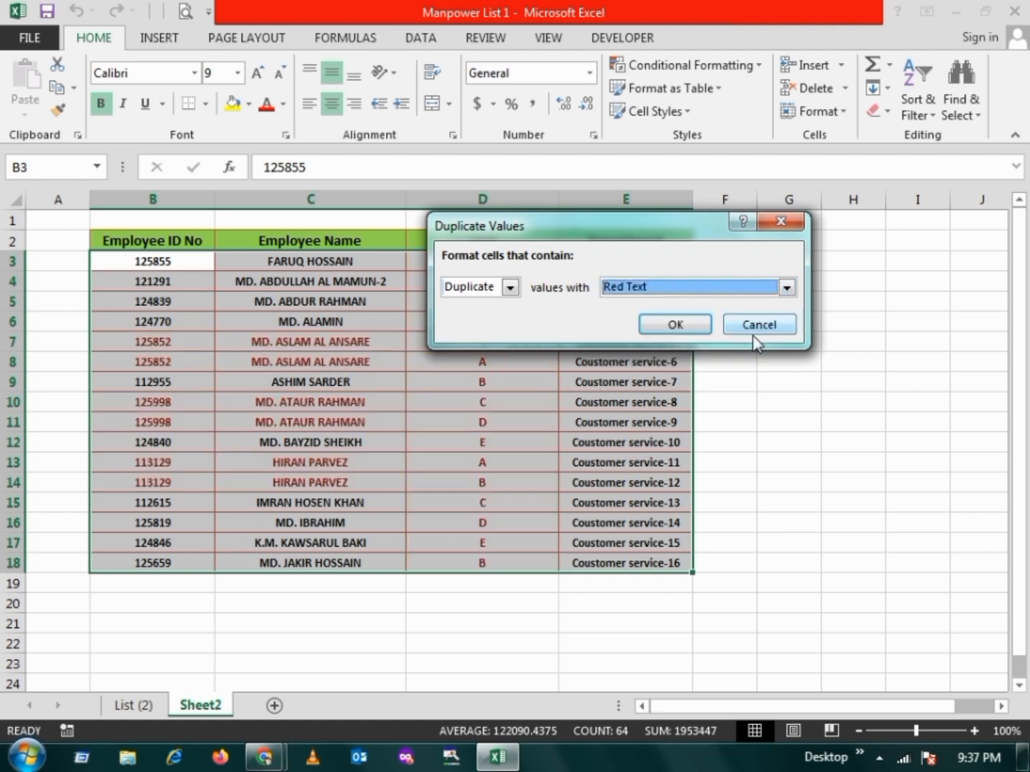
pyautogui.click(787, 287)
pyautogui.click(642, 370)
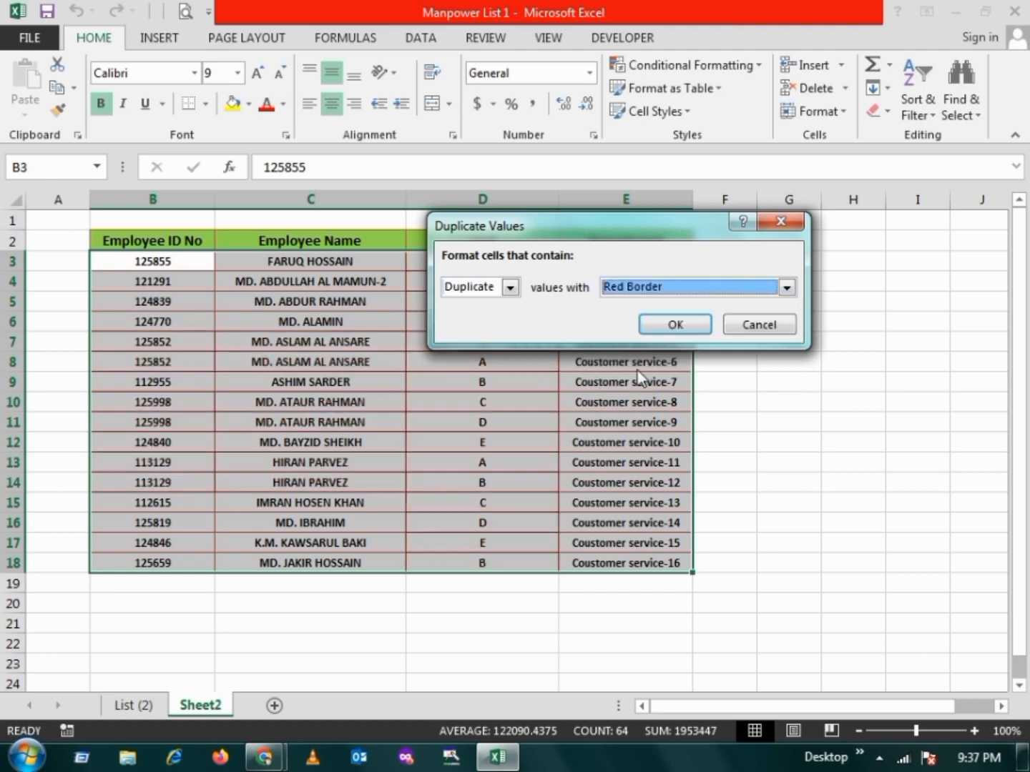
pyautogui.click(787, 287)
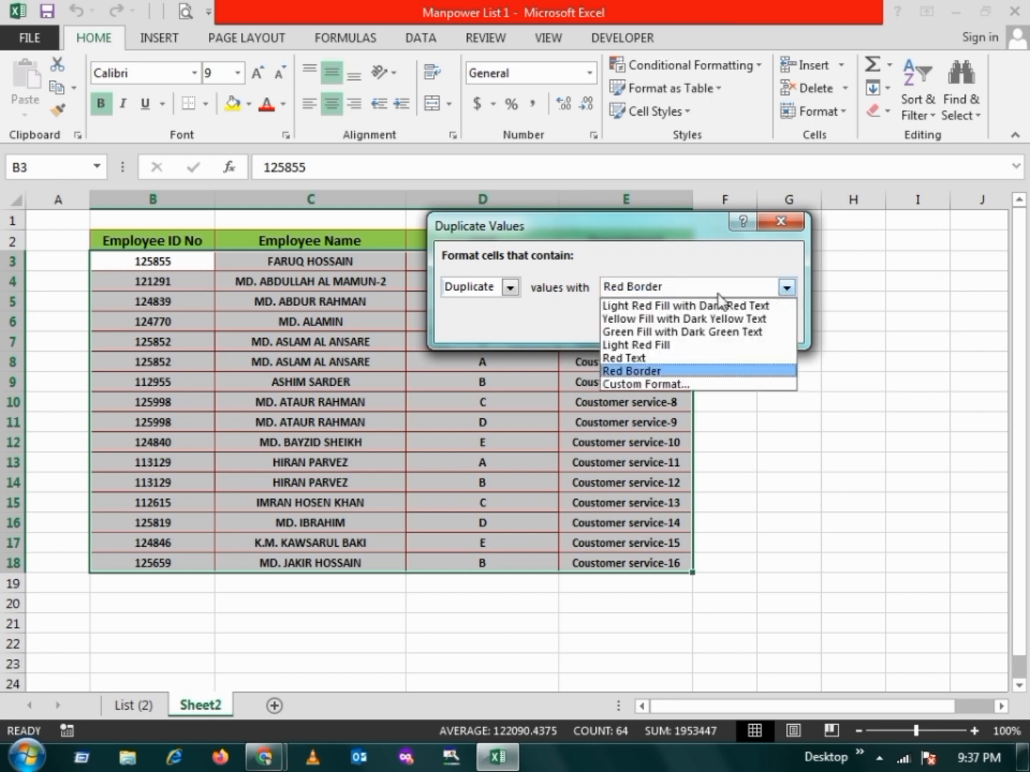
pyautogui.click(645, 305)
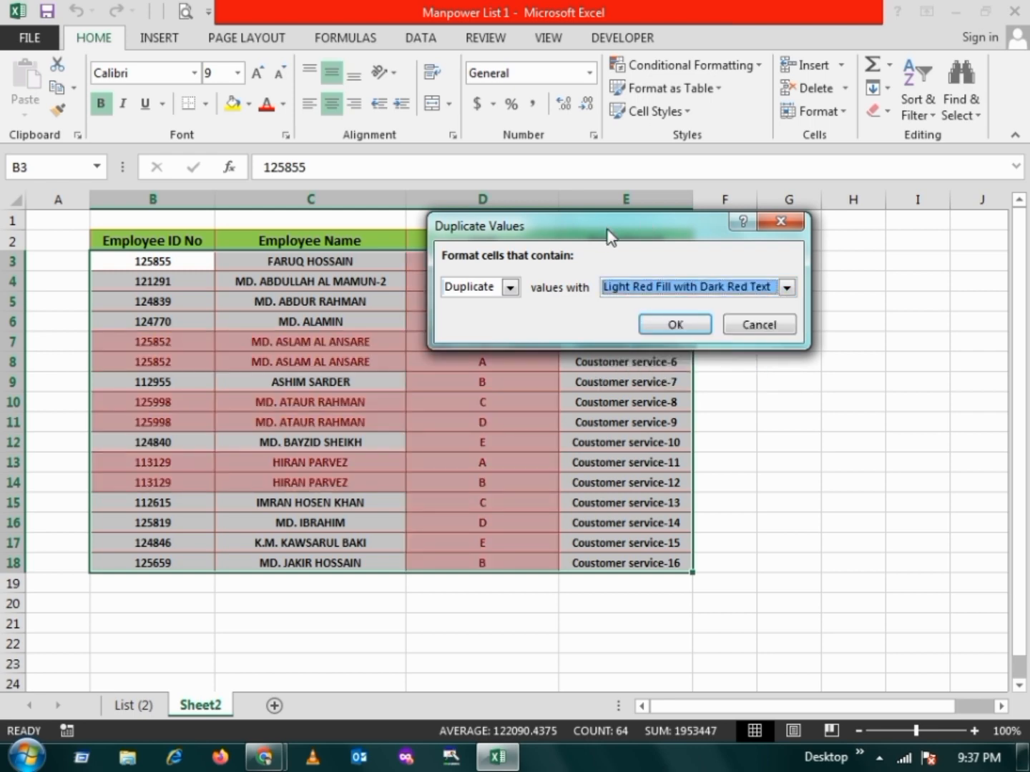
# Step: Apply the Duplicate rule with Light Red Fill with Dark Red Text to the records in B3:E18
pyautogui.moveTo(609, 236); pyautogui.dragTo(428, 322)
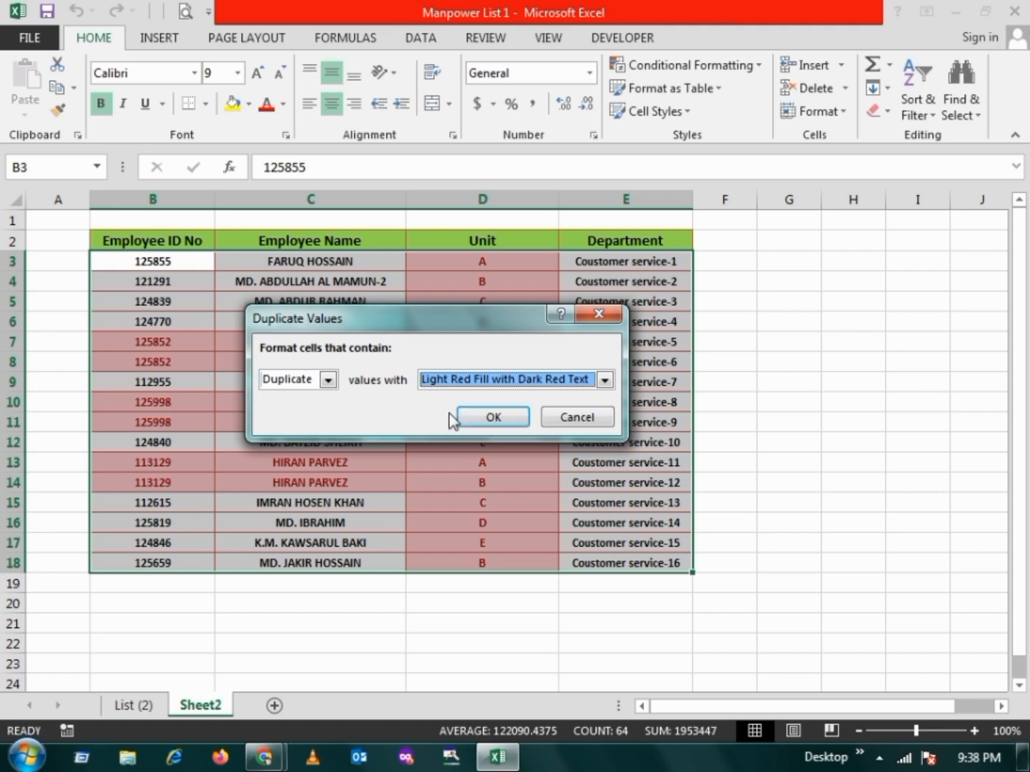
pyautogui.click(491, 420)
pyautogui.click(499, 345)
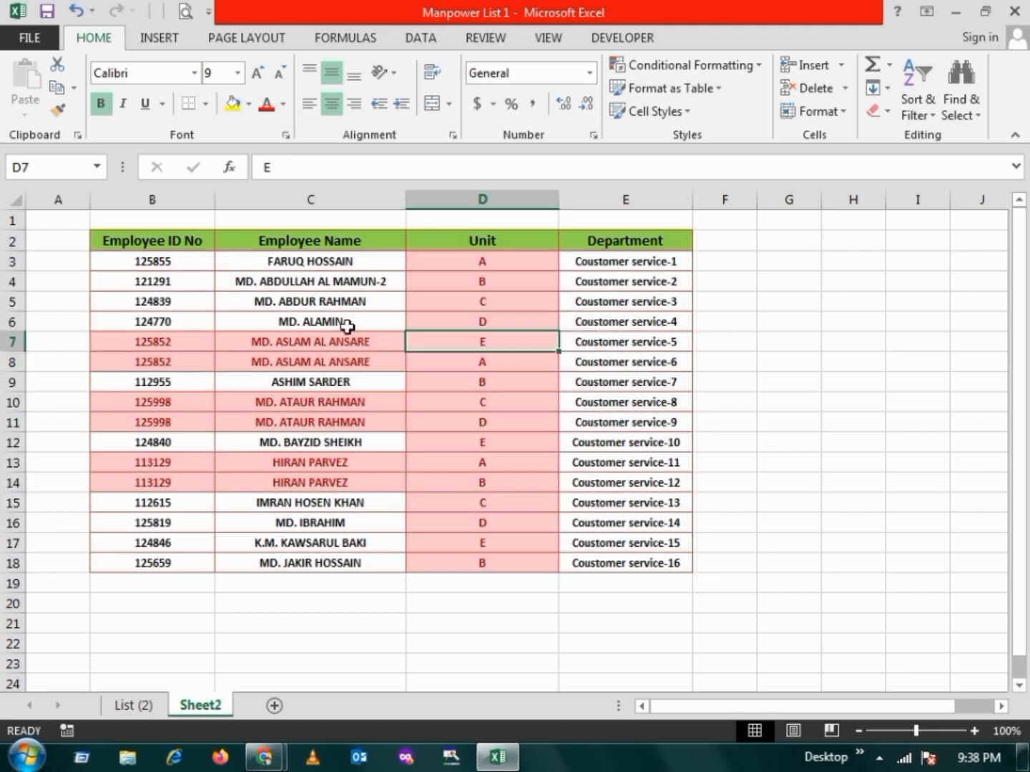
pyautogui.moveTo(166, 263); pyautogui.dragTo(653, 563)
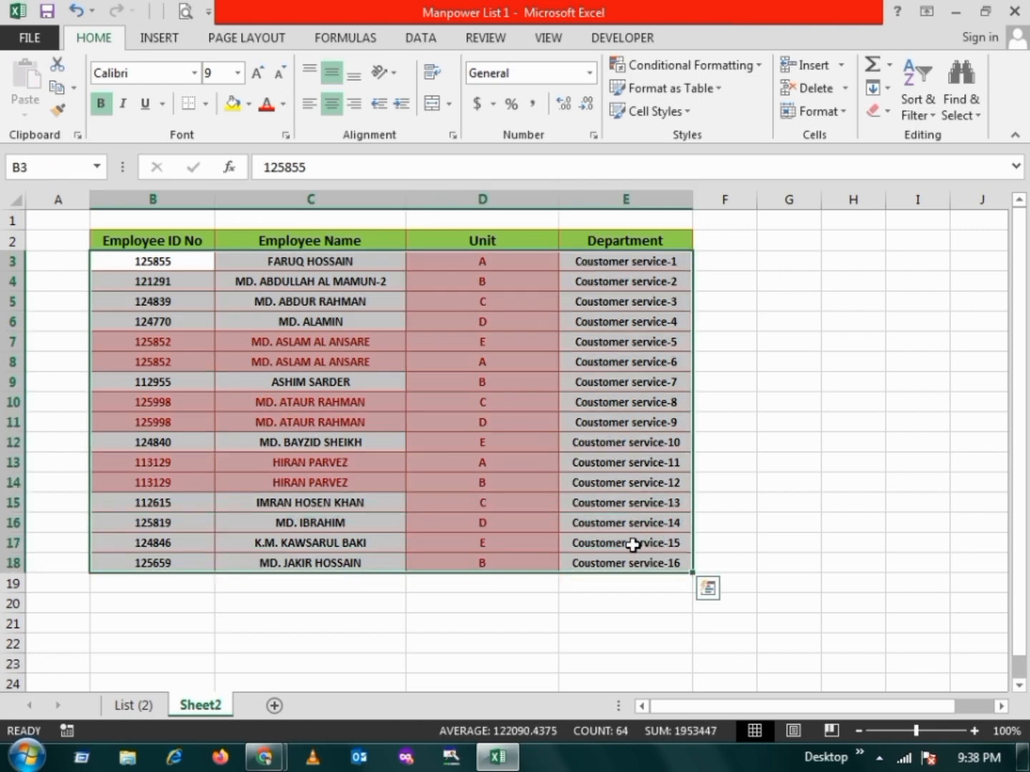
pyautogui.click(523, 438)
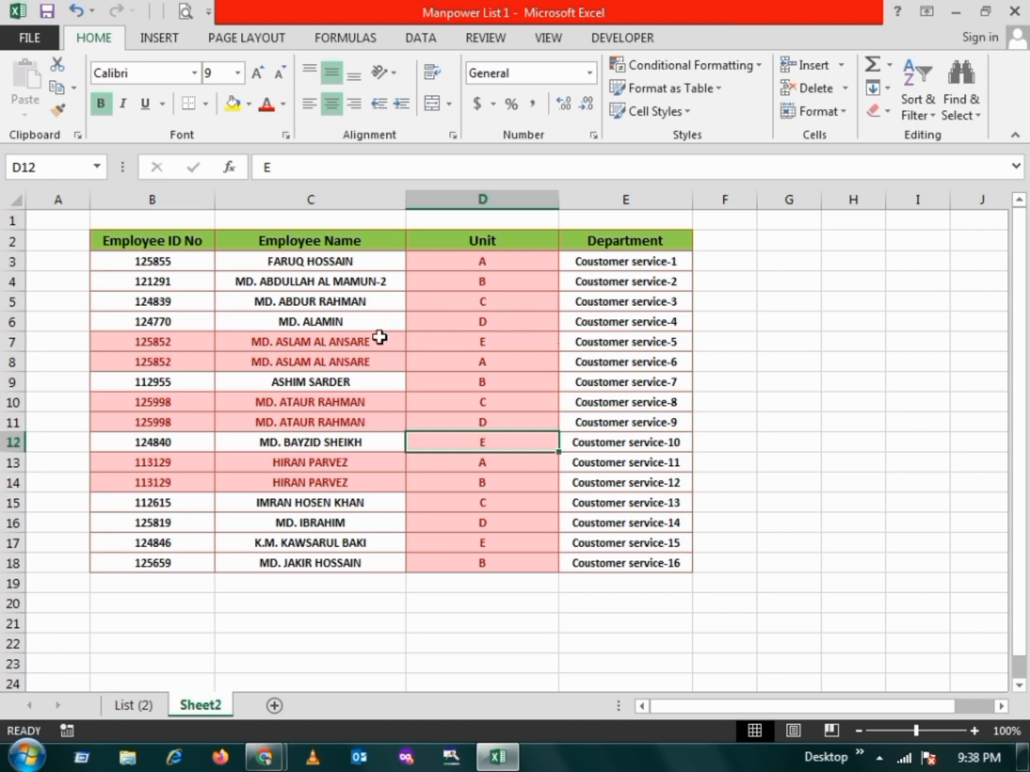
pyautogui.click(495, 306)
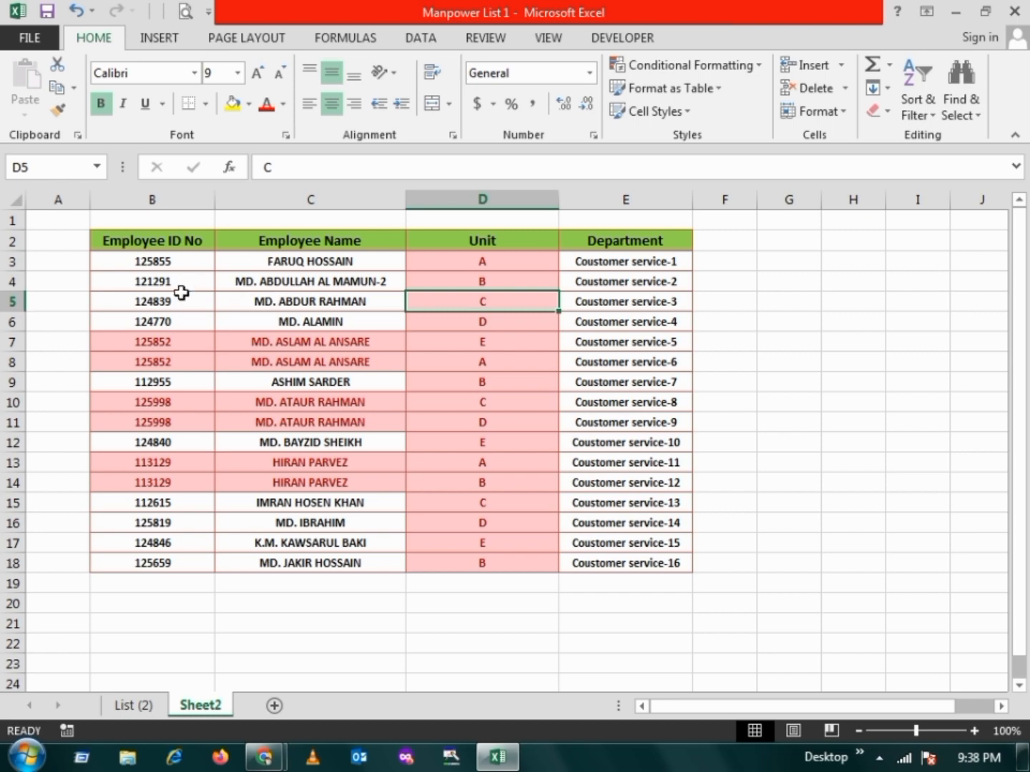
pyautogui.moveTo(179, 343); pyautogui.dragTo(601, 339)
pyautogui.click(496, 459)
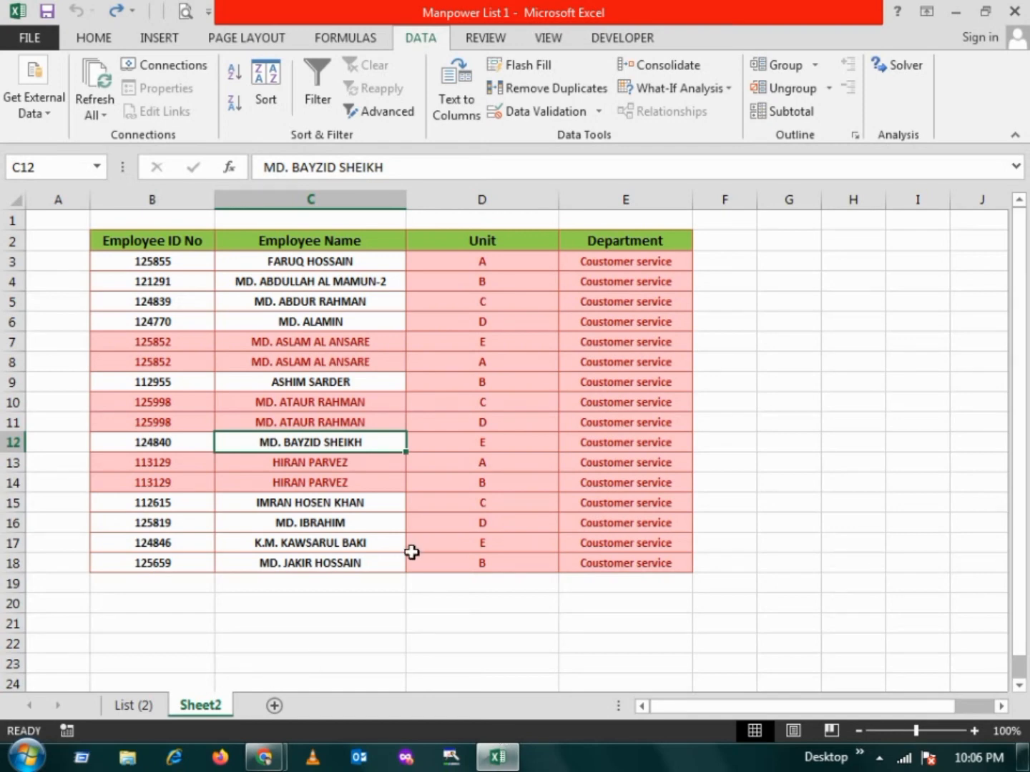
pyautogui.click(318, 318)
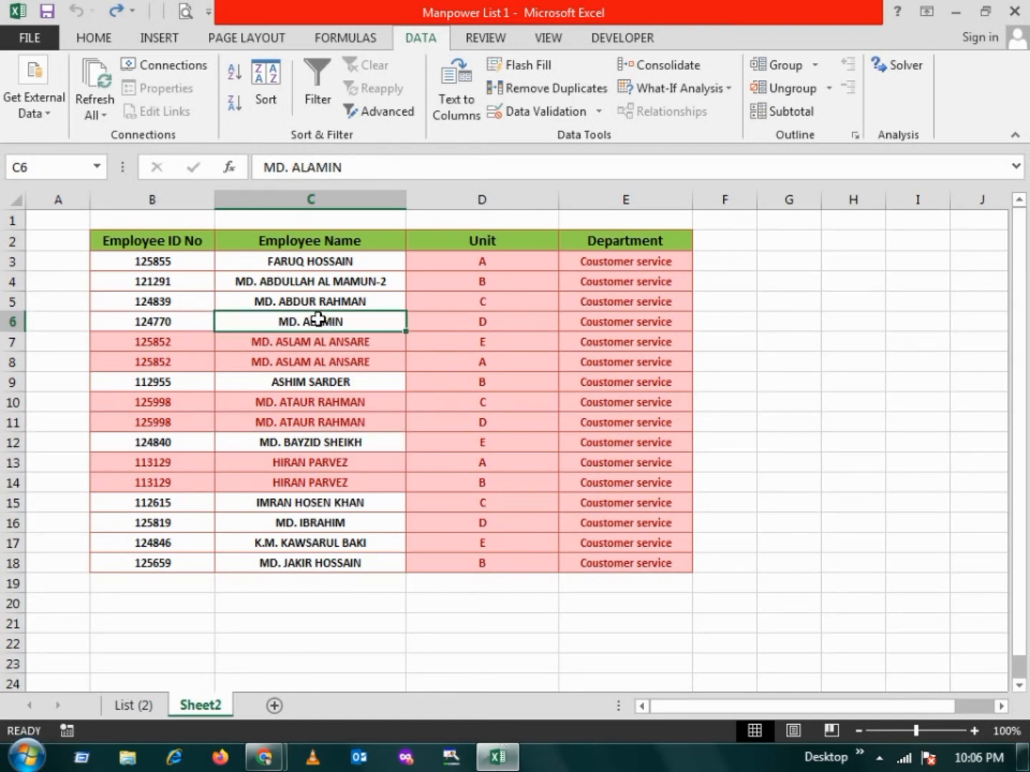
pyautogui.click(161, 261)
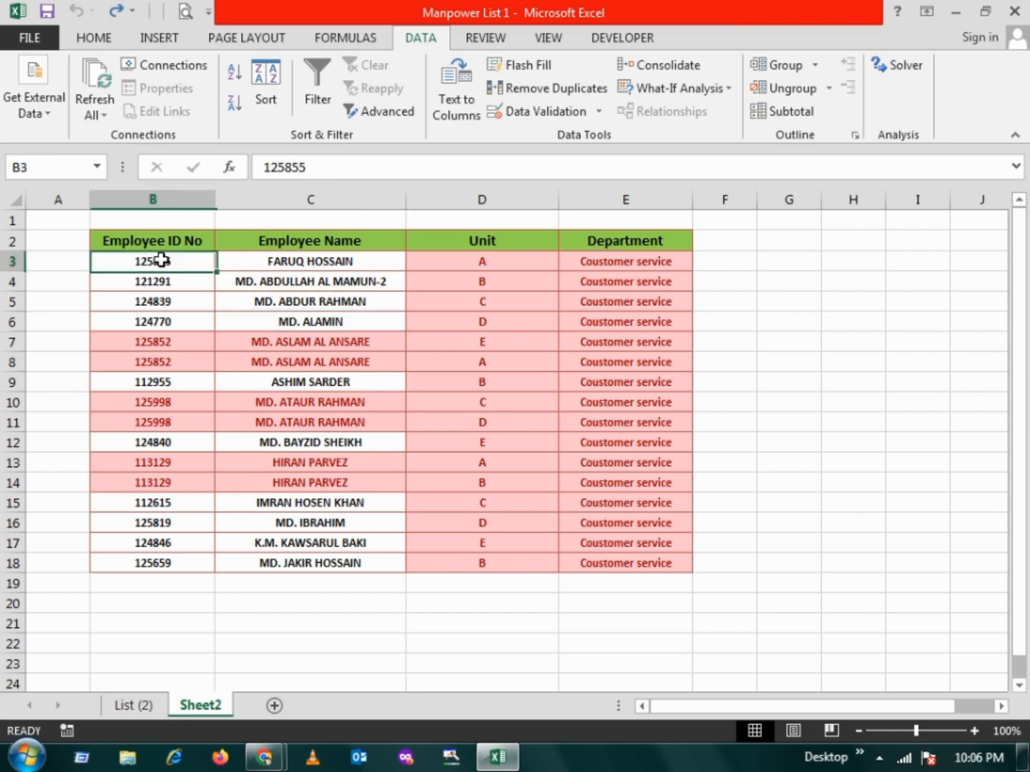
pyautogui.click(152, 199)
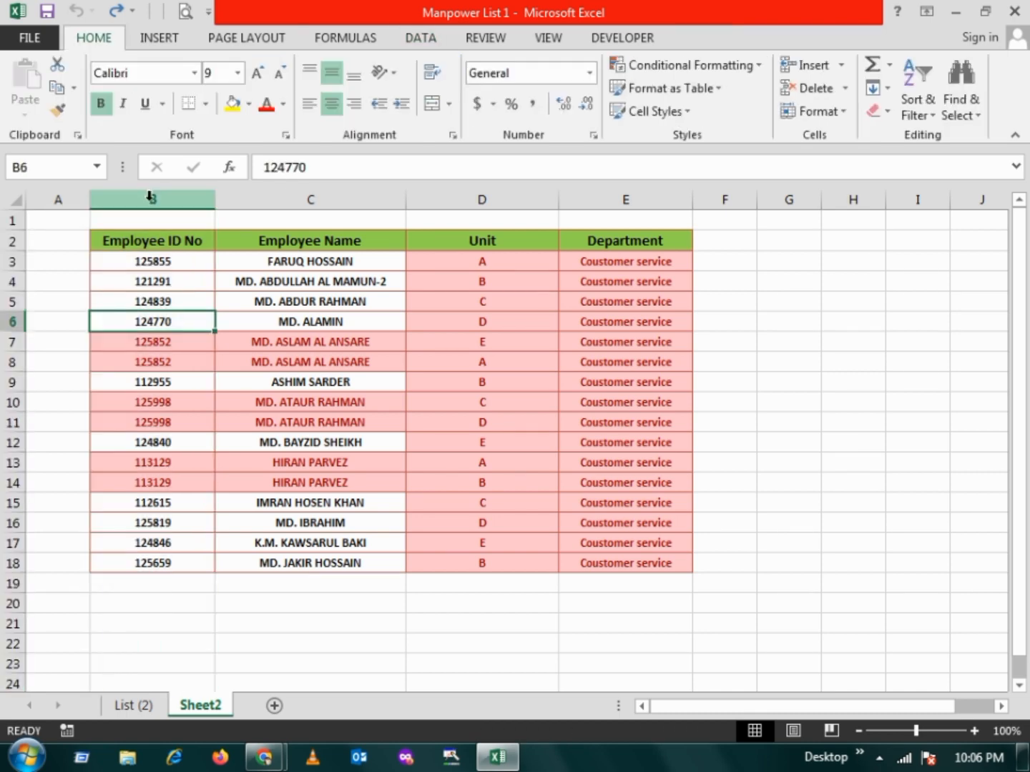
# Step: Try to remove duplicate rows from the employee records in B3:E18, comparing Employee ID No, Employee Name, Unit and Department
pyautogui.moveTo(162, 261); pyautogui.dragTo(612, 563)
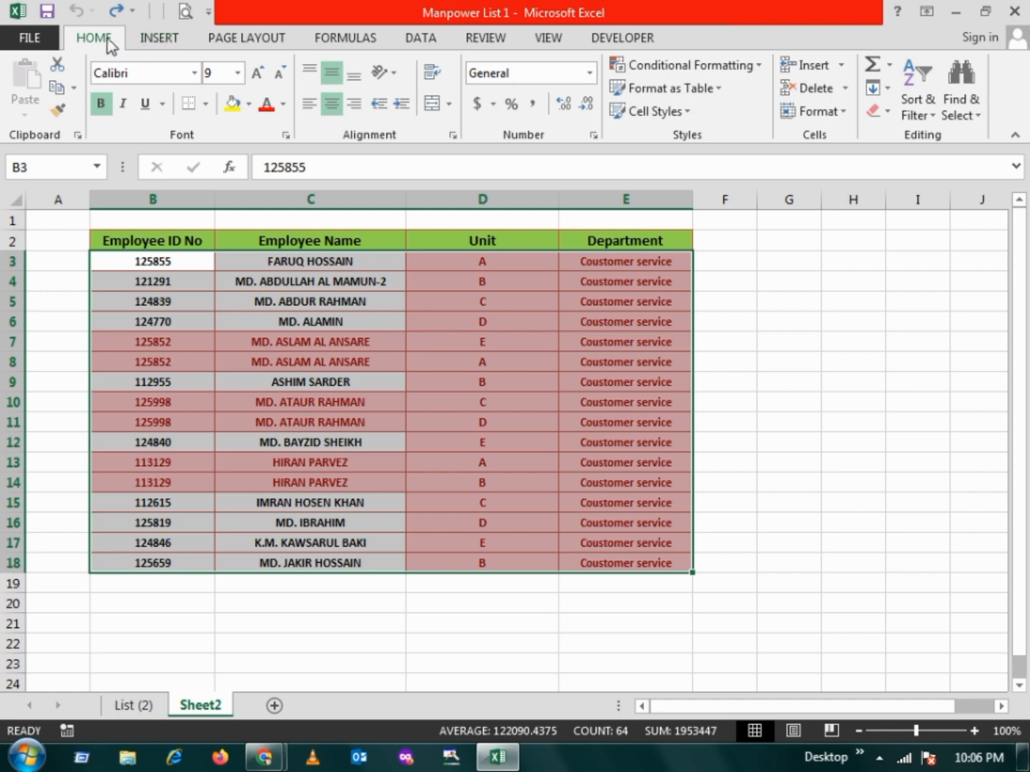
pyautogui.click(421, 40)
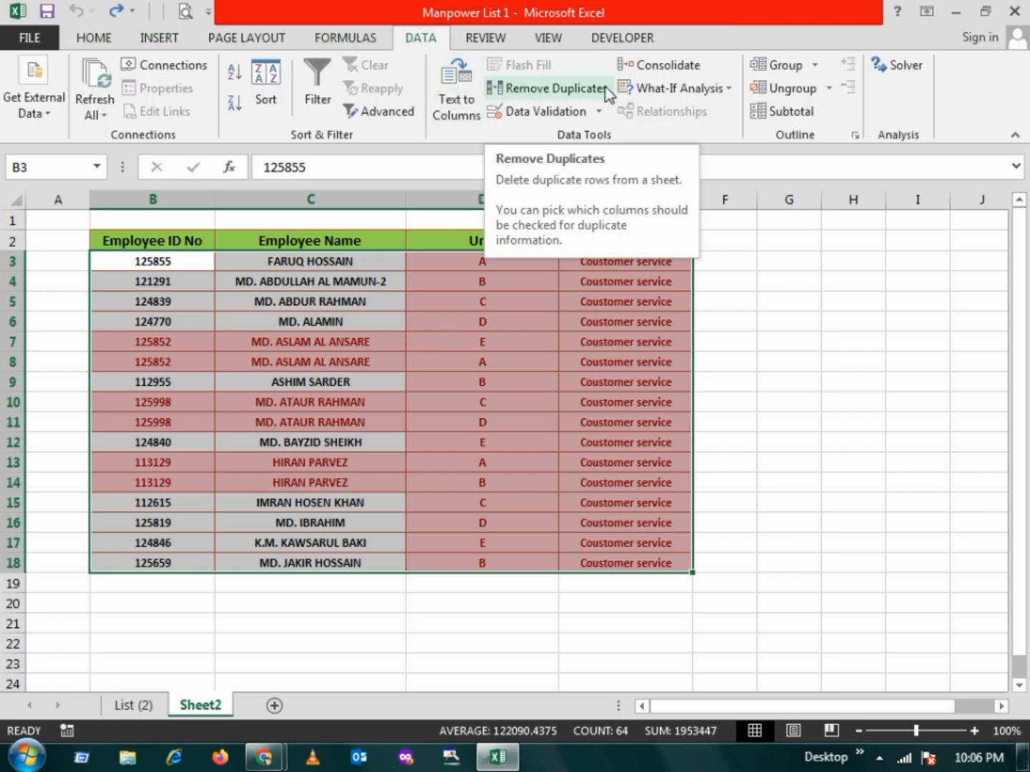
pyautogui.click(520, 87)
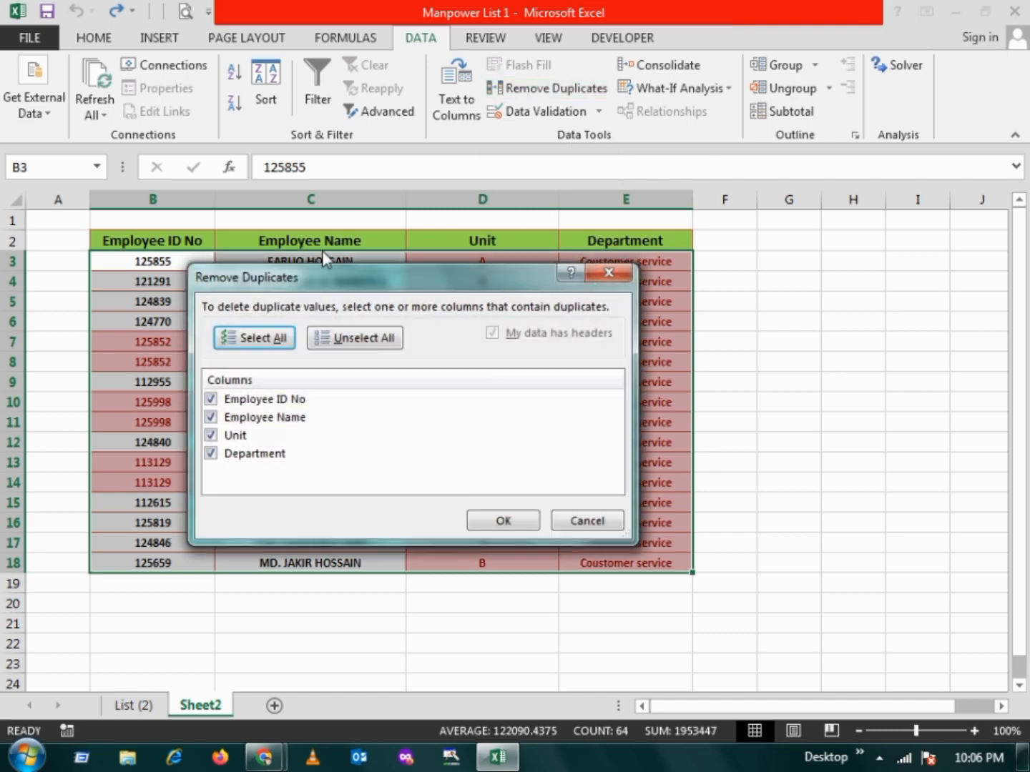
pyautogui.click(503, 522)
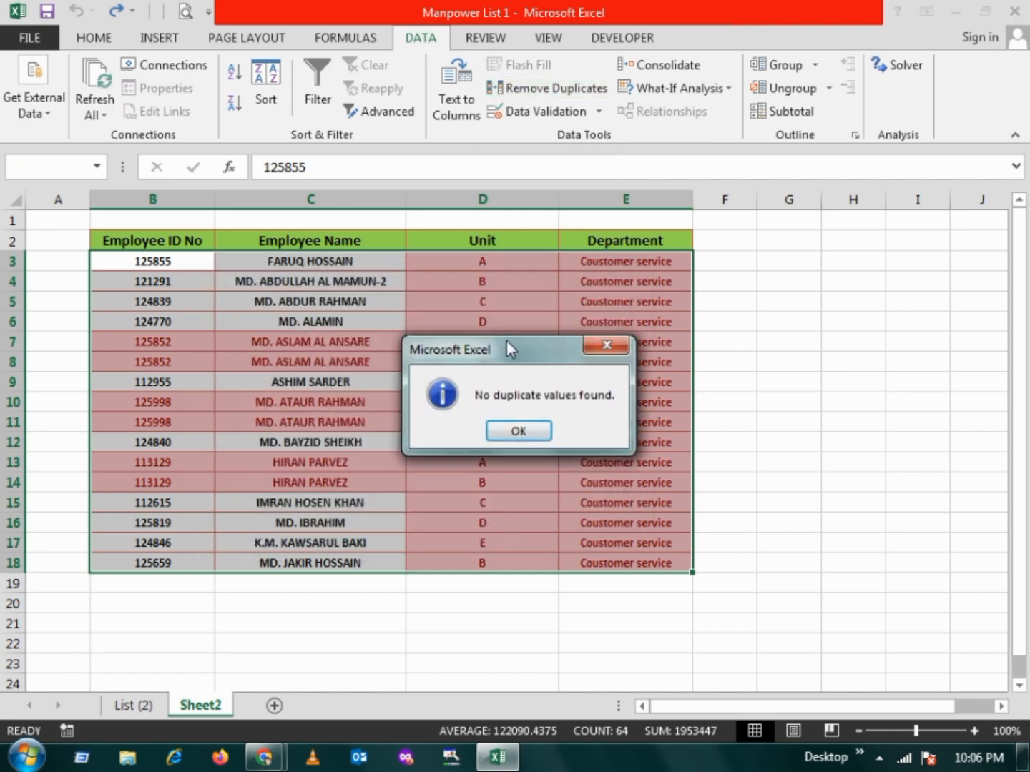
pyautogui.moveTo(506, 341); pyautogui.dragTo(284, 323)
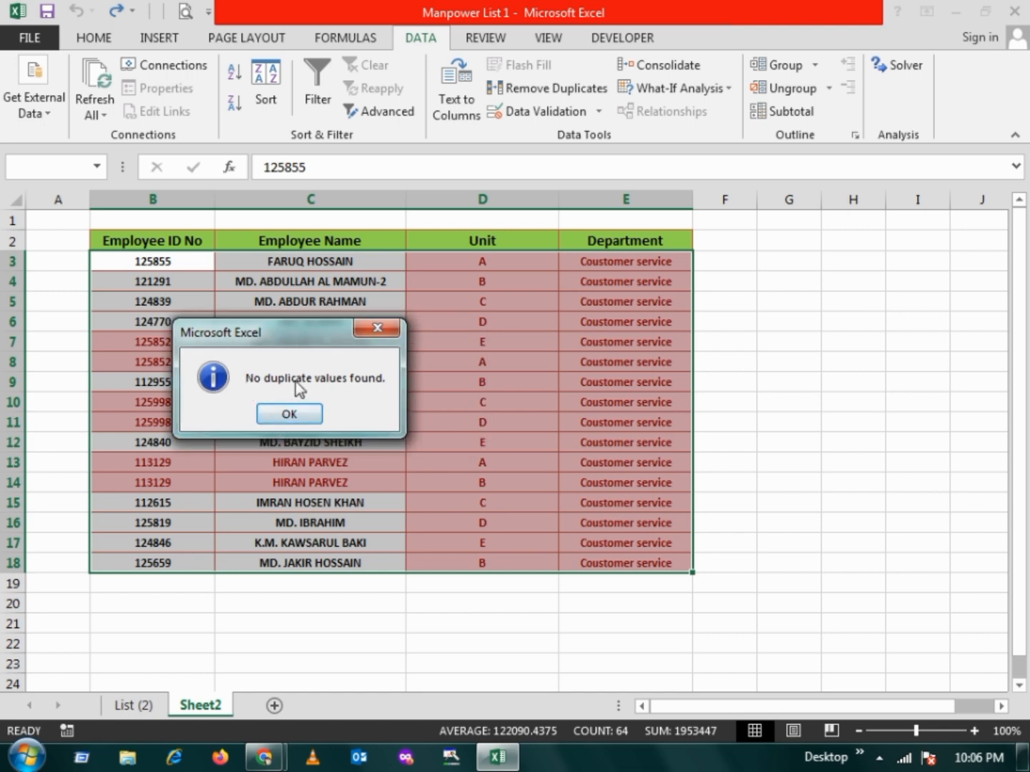
pyautogui.moveTo(255, 342); pyautogui.dragTo(278, 550)
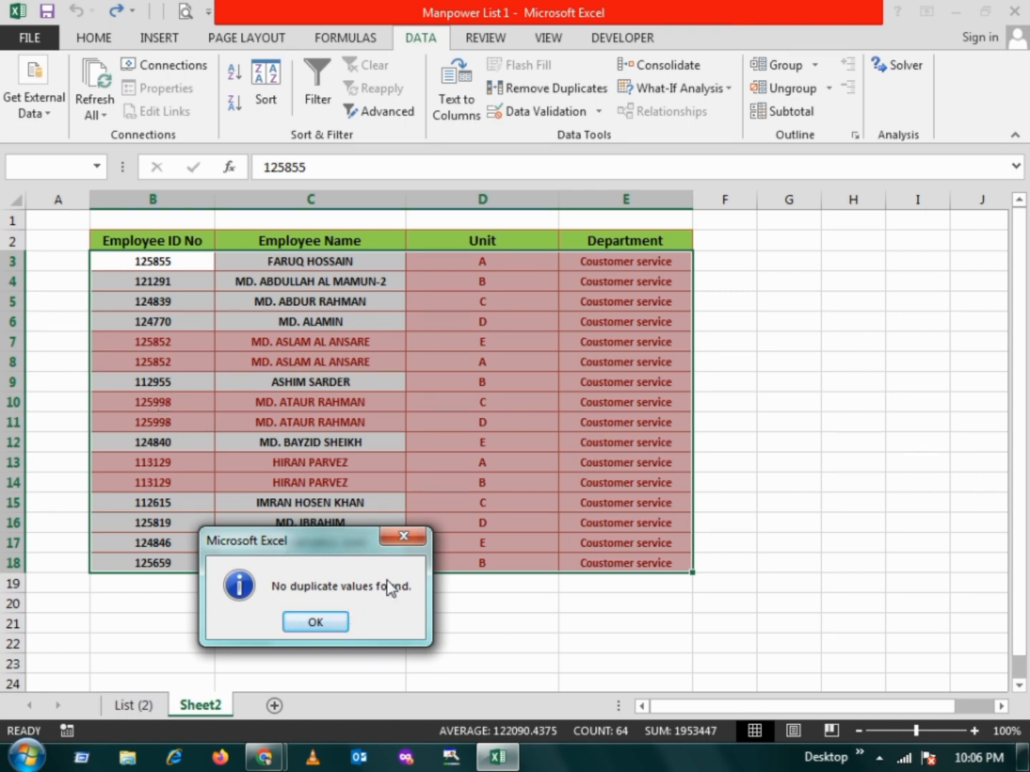
pyautogui.click(329, 621)
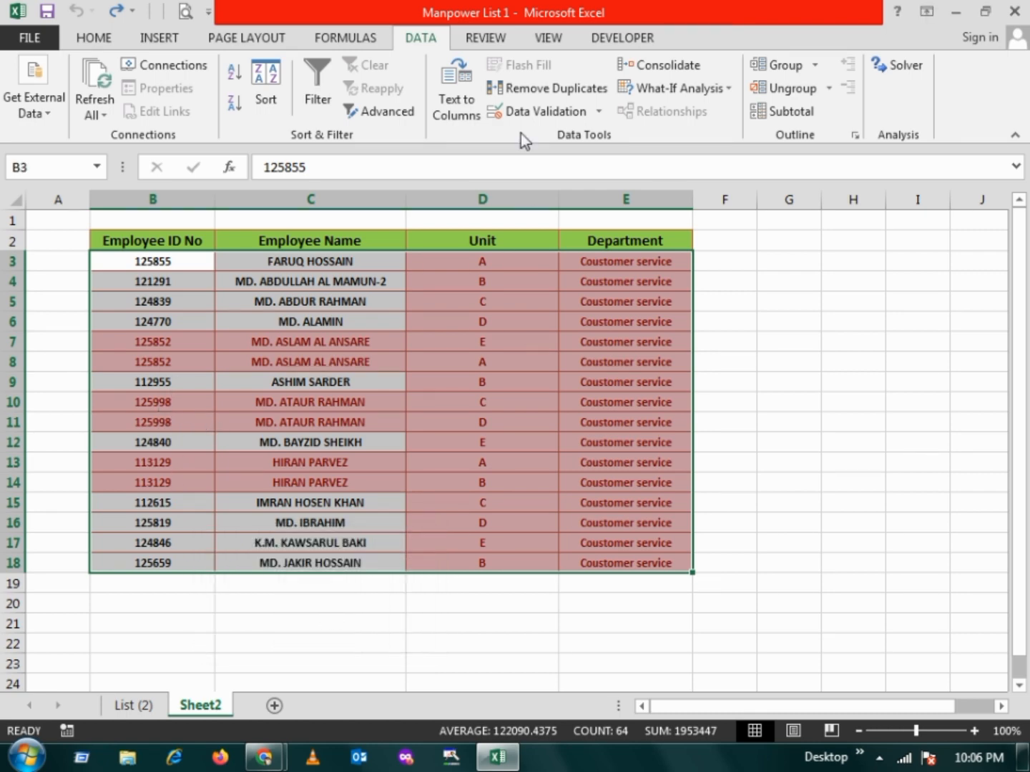
# Step: Remove the duplicate rows from the employee records in B3:E18, comparing only Employee ID No and Employee Name
pyautogui.click(557, 93)
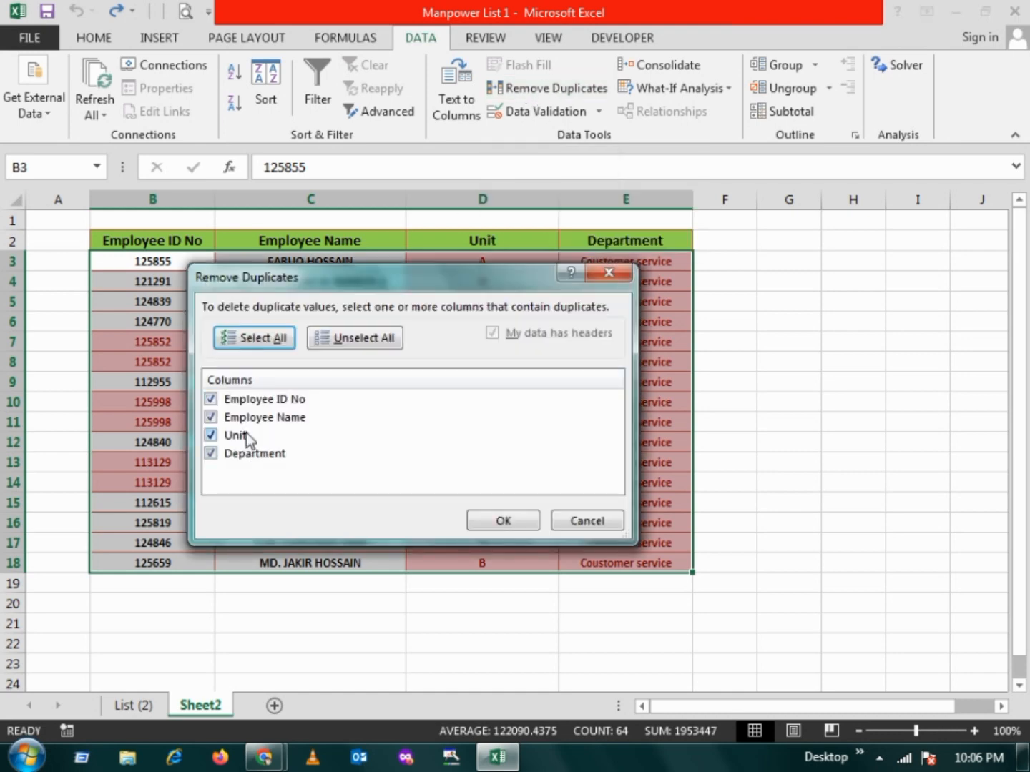
pyautogui.moveTo(332, 279); pyautogui.dragTo(312, 437)
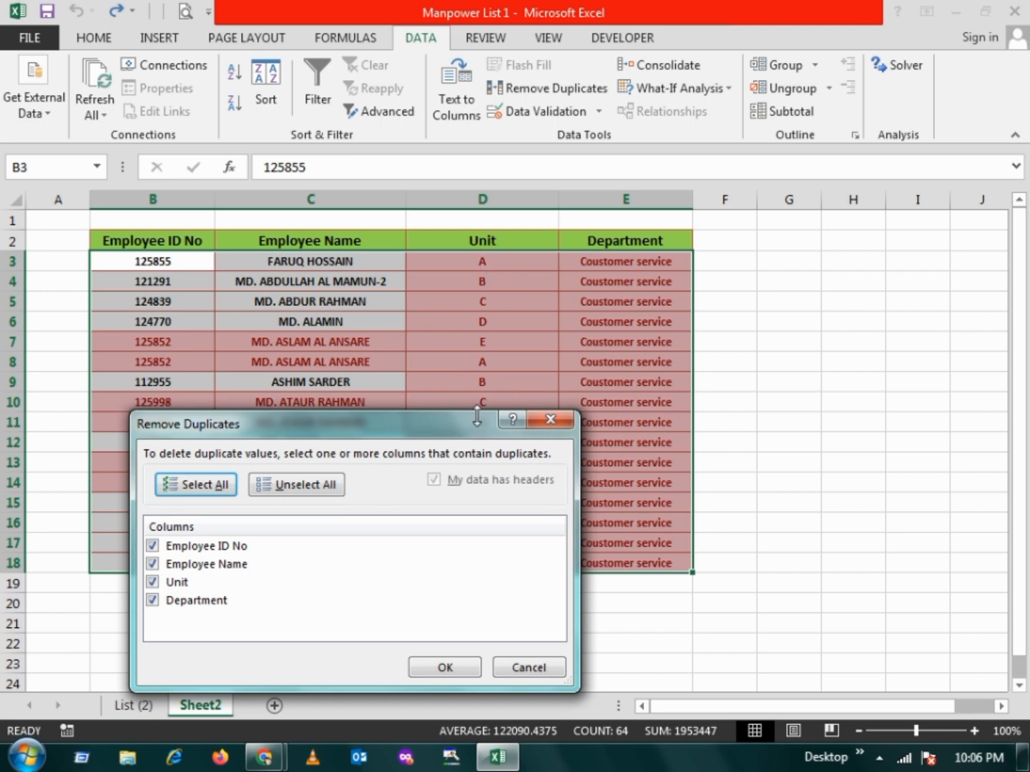
pyautogui.moveTo(451, 434); pyautogui.dragTo(331, 436)
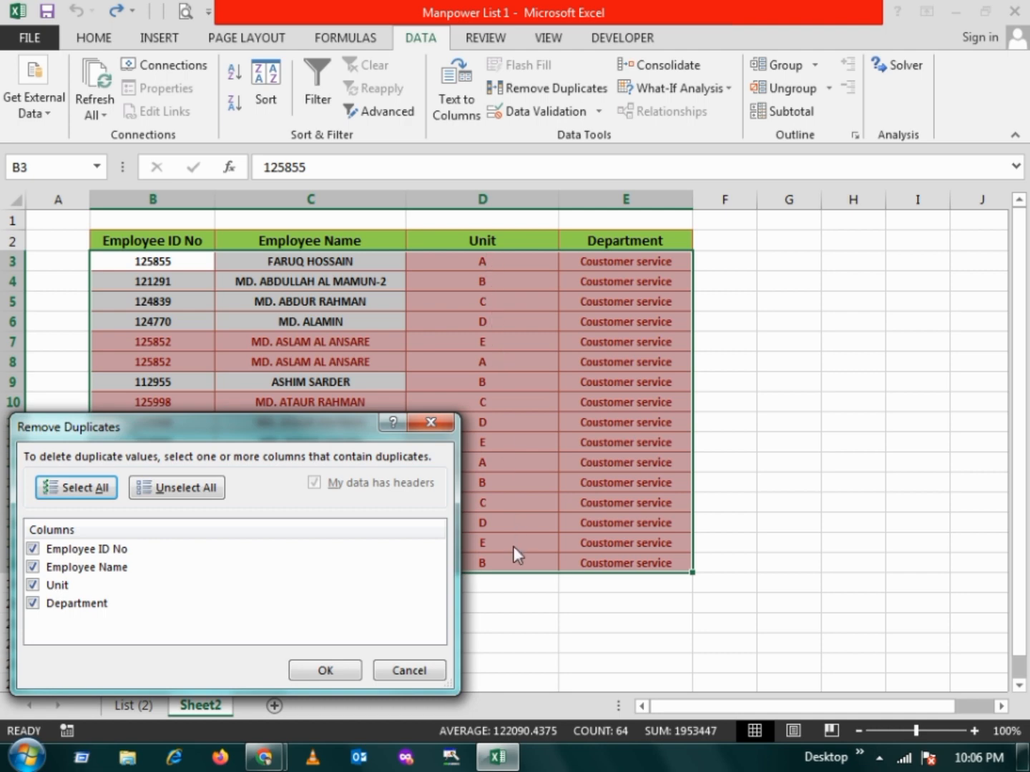
pyautogui.moveTo(218, 436); pyautogui.dragTo(263, 428)
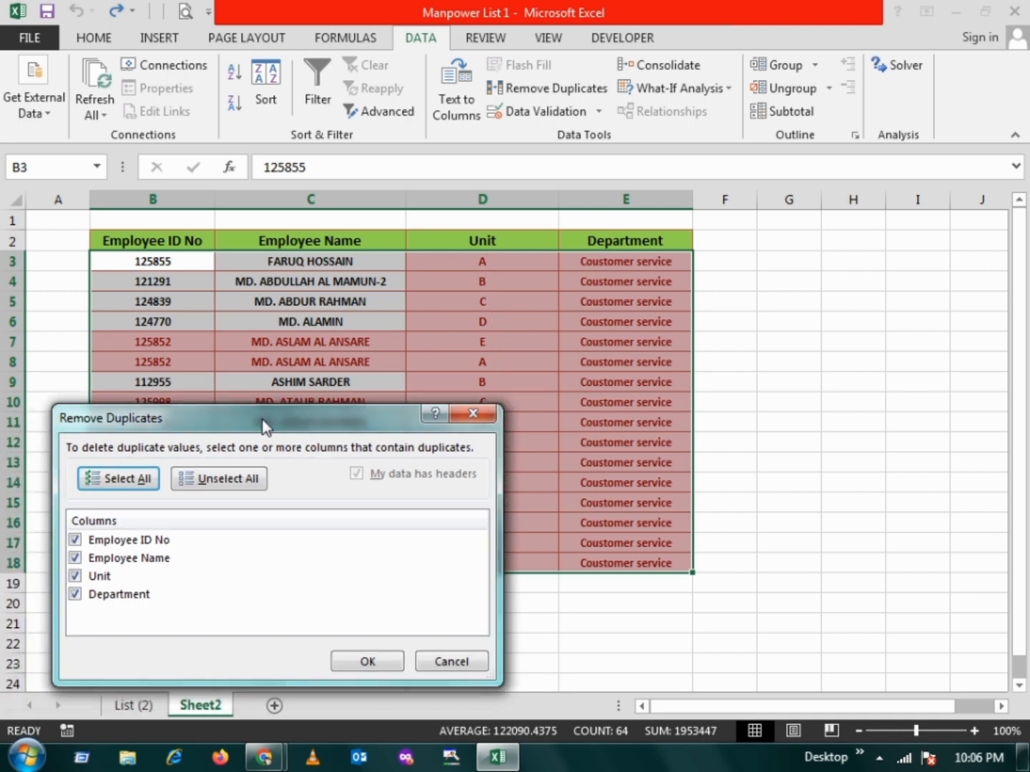
pyautogui.click(79, 576)
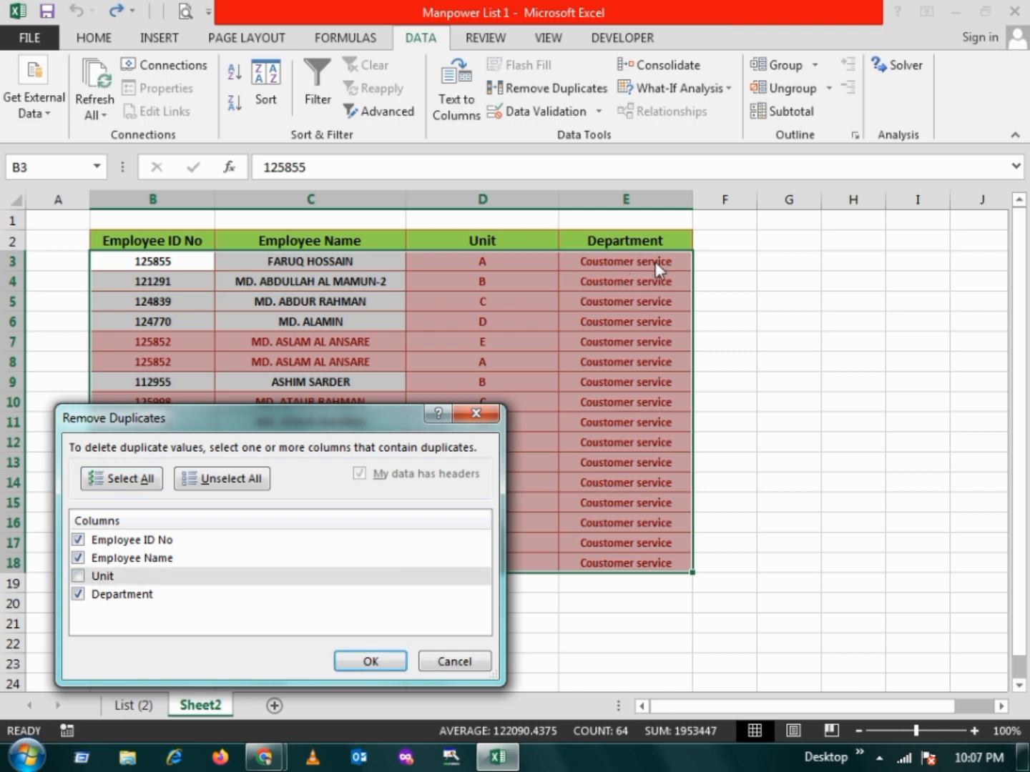
pyautogui.click(80, 596)
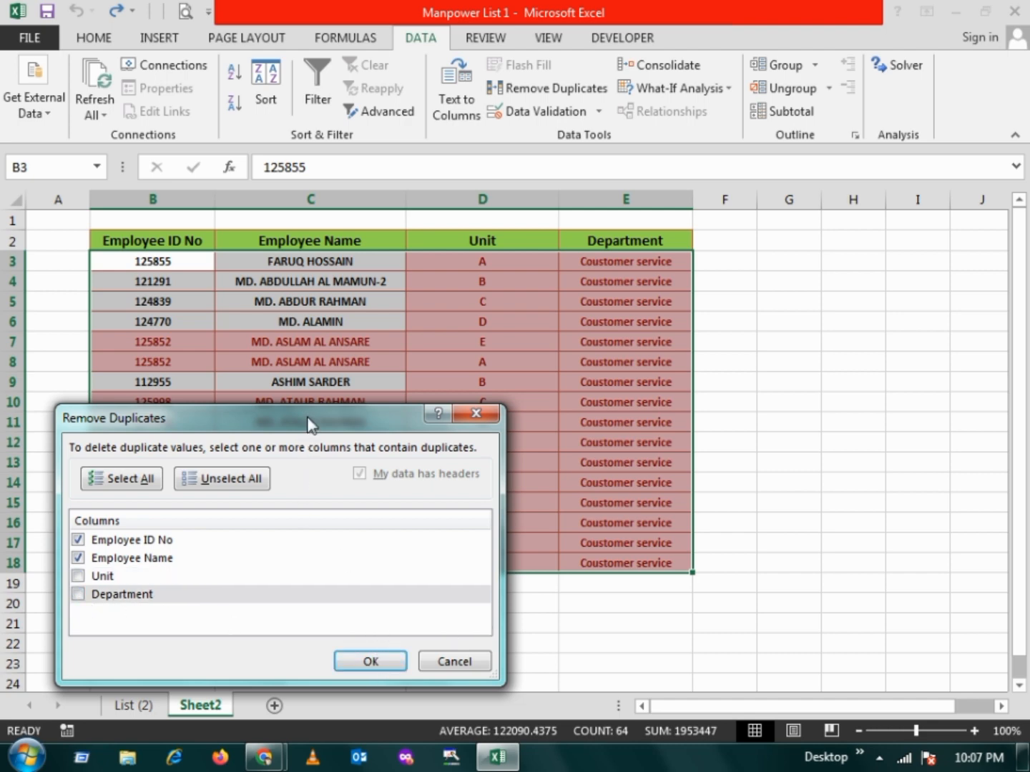
pyautogui.moveTo(309, 420); pyautogui.dragTo(335, 374)
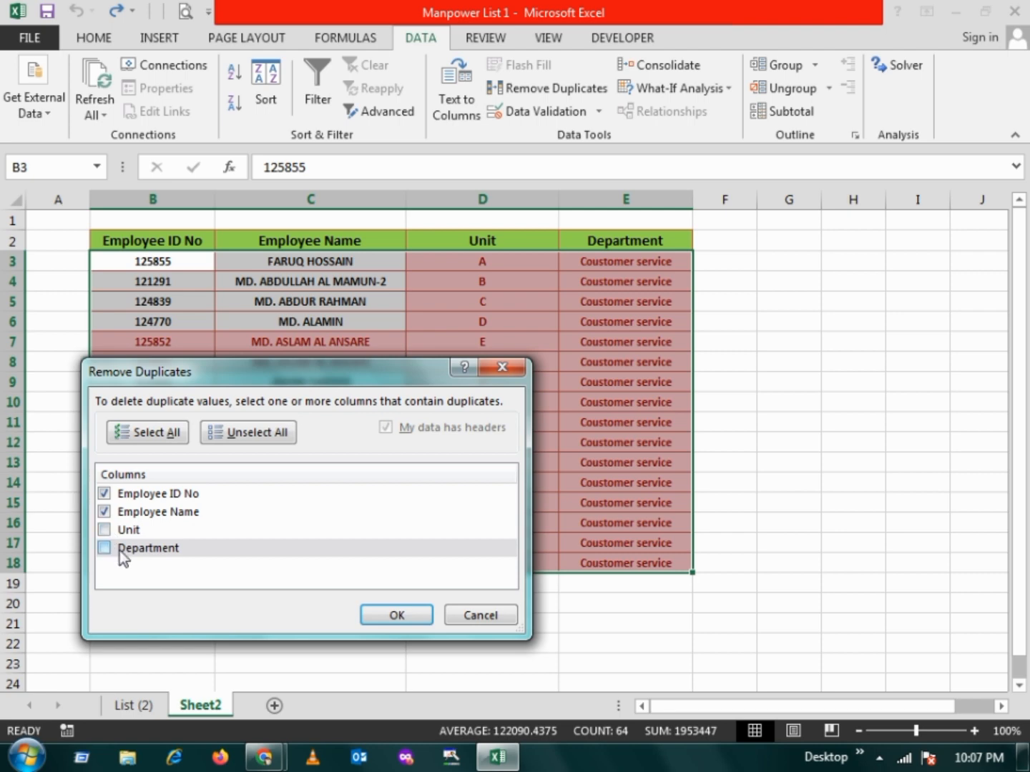
pyautogui.click(387, 617)
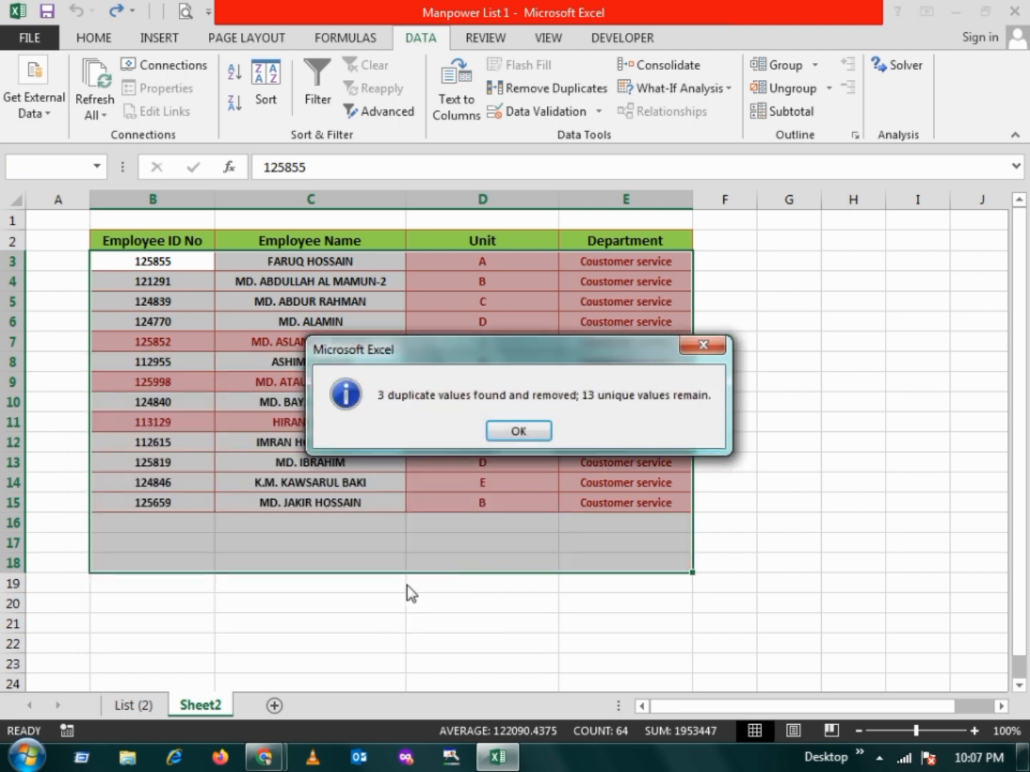
pyautogui.moveTo(461, 357); pyautogui.dragTo(268, 474)
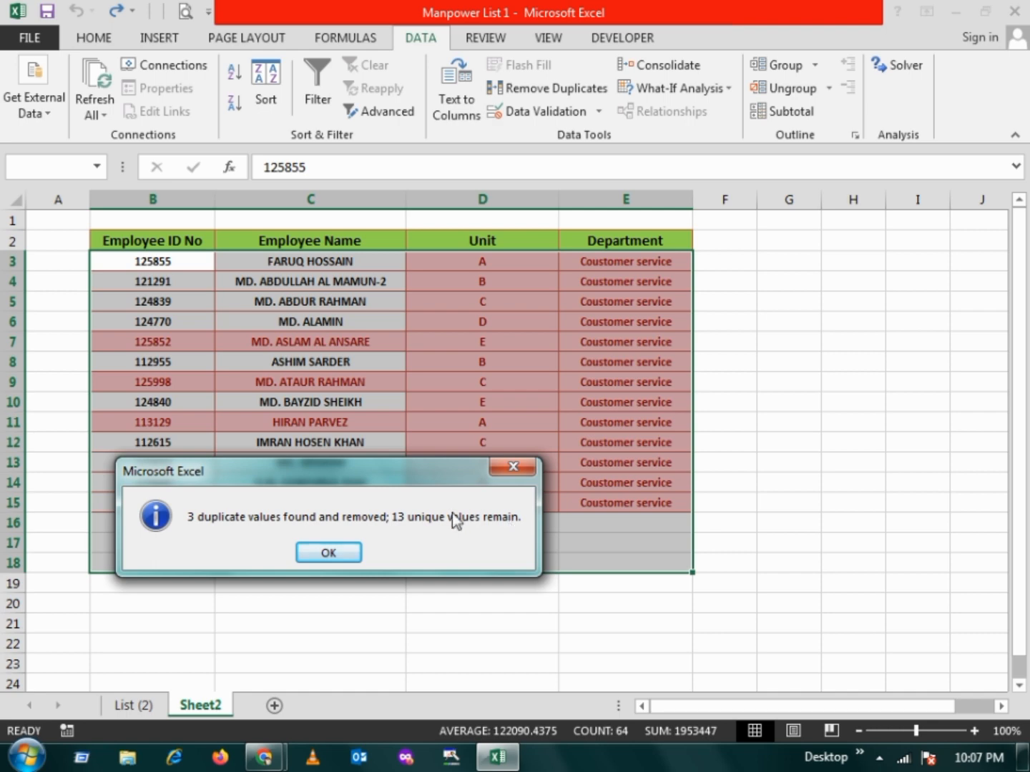
pyautogui.moveTo(297, 485); pyautogui.dragTo(276, 546)
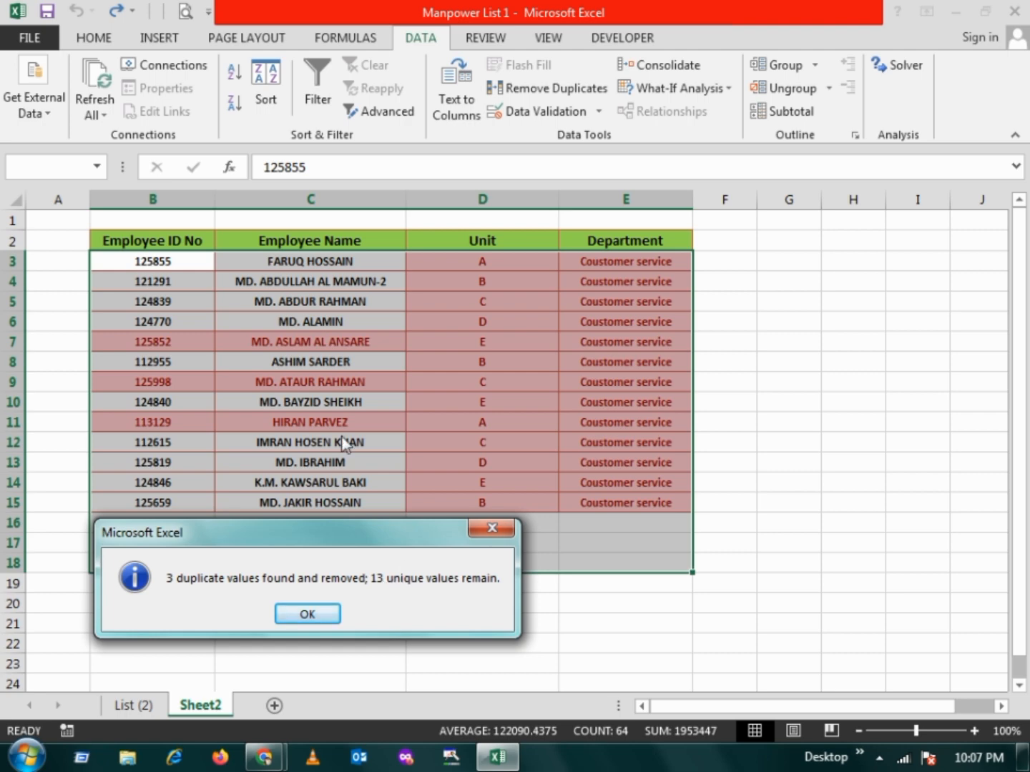
pyautogui.click(318, 620)
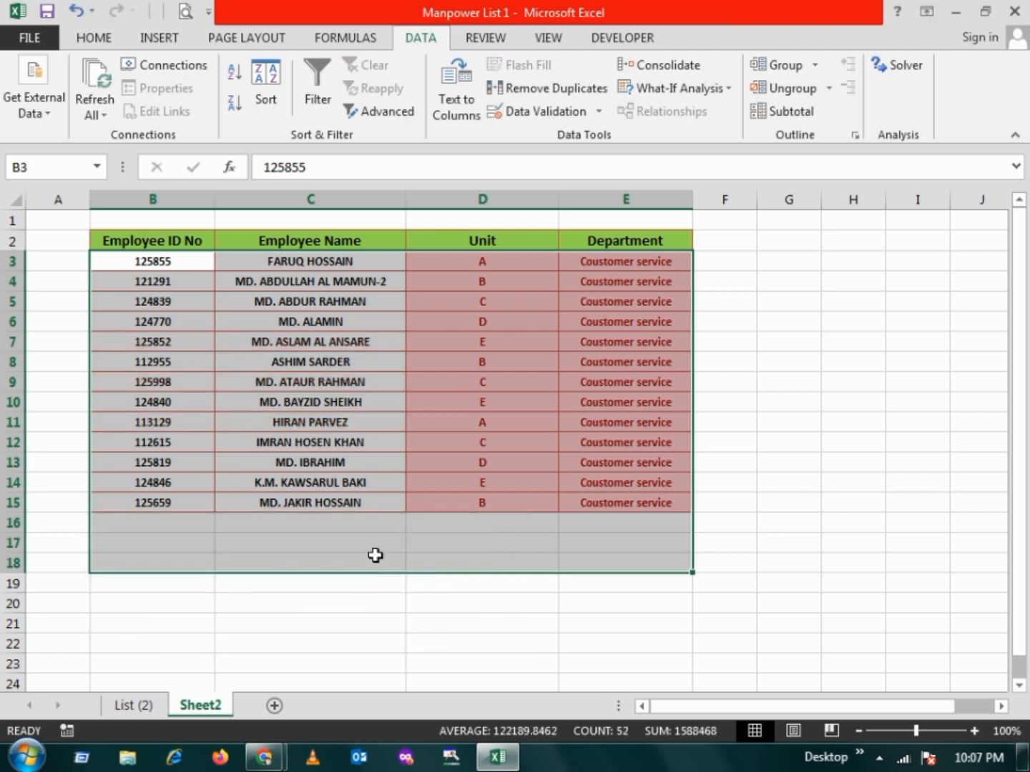
pyautogui.click(375, 541)
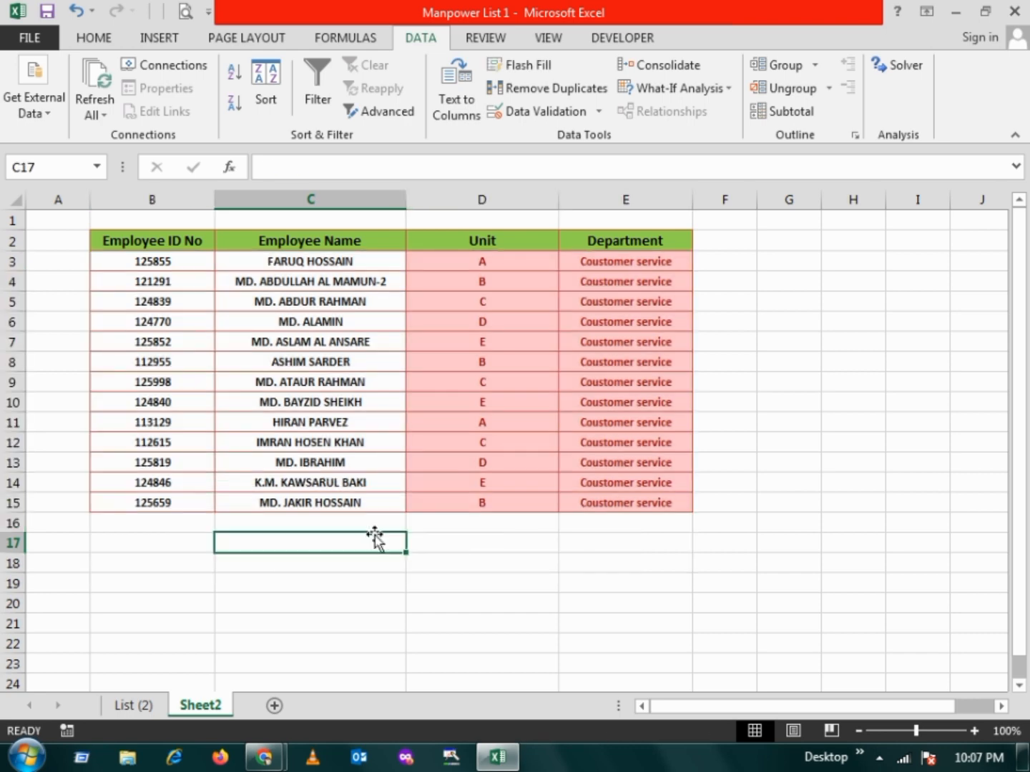
pyautogui.click(161, 261)
pyautogui.moveTo(163, 261); pyautogui.dragTo(308, 500)
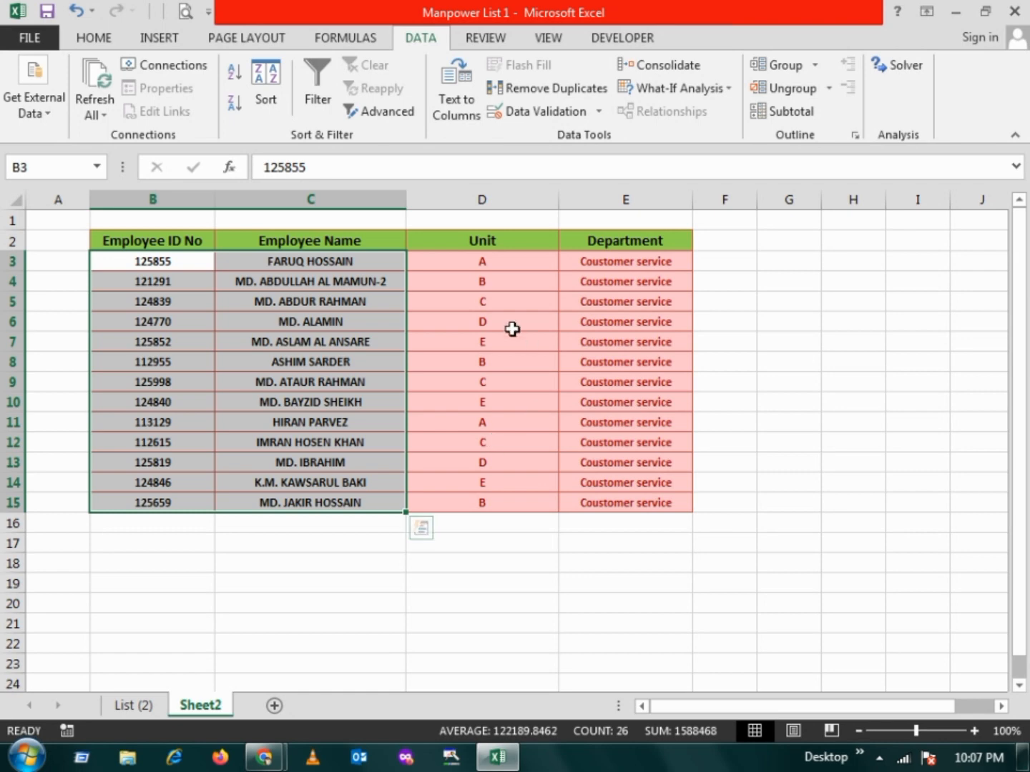
pyautogui.click(489, 378)
pyautogui.click(480, 261)
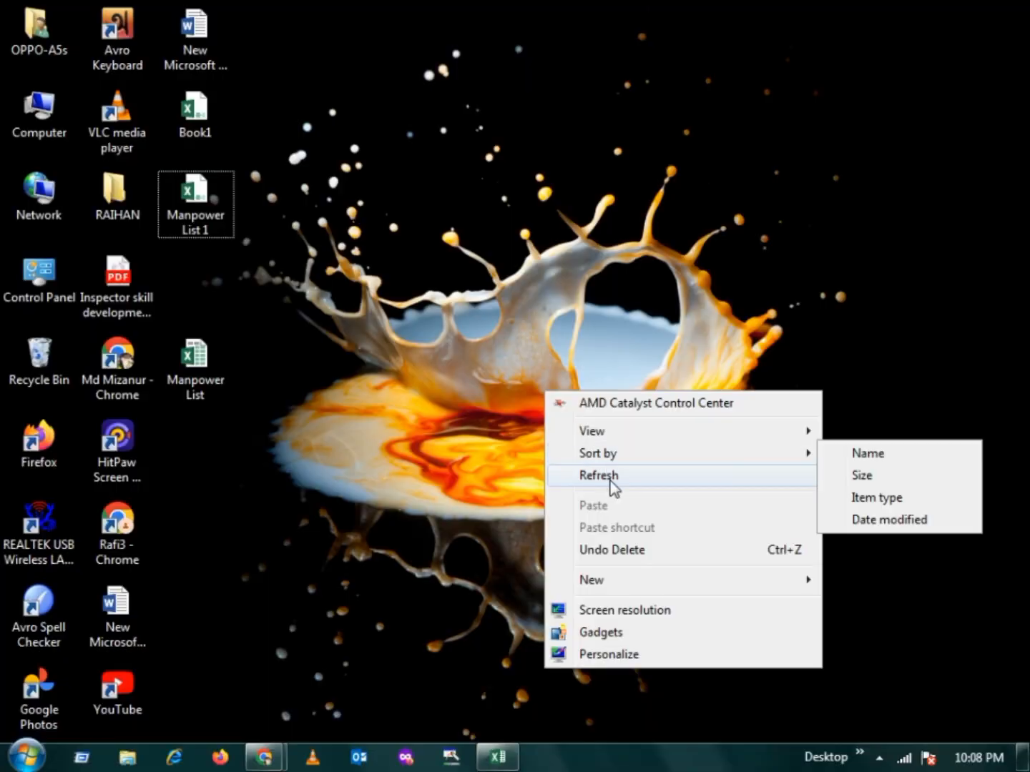
pyautogui.click(611, 484)
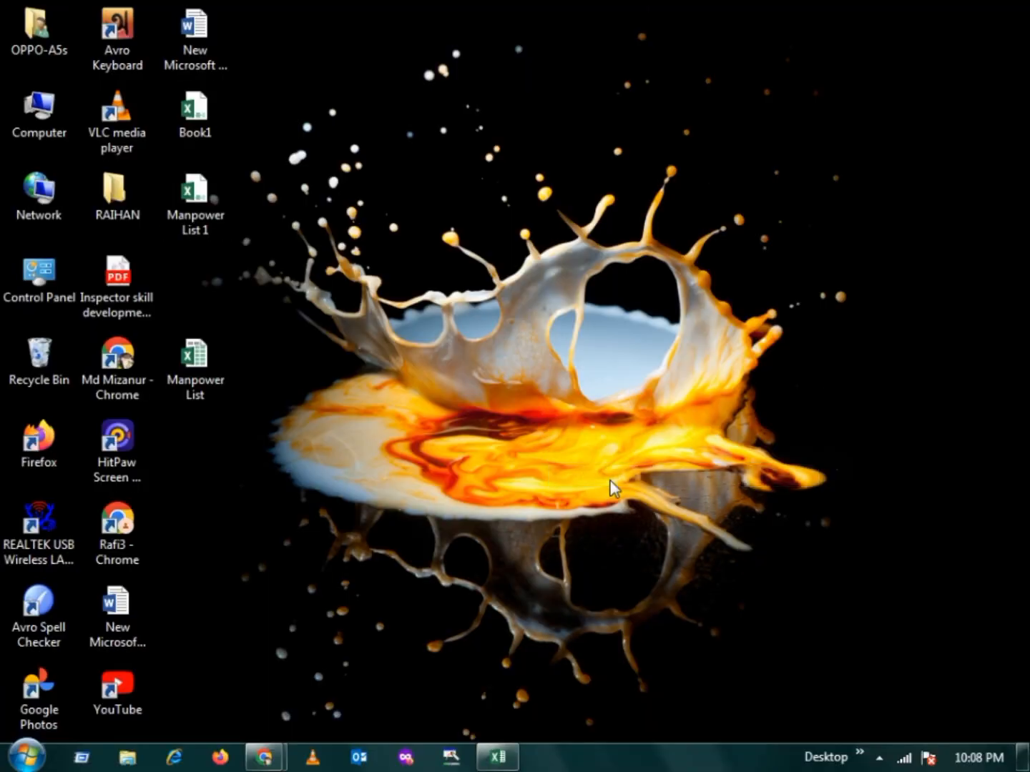
pyautogui.rightClick(450, 304)
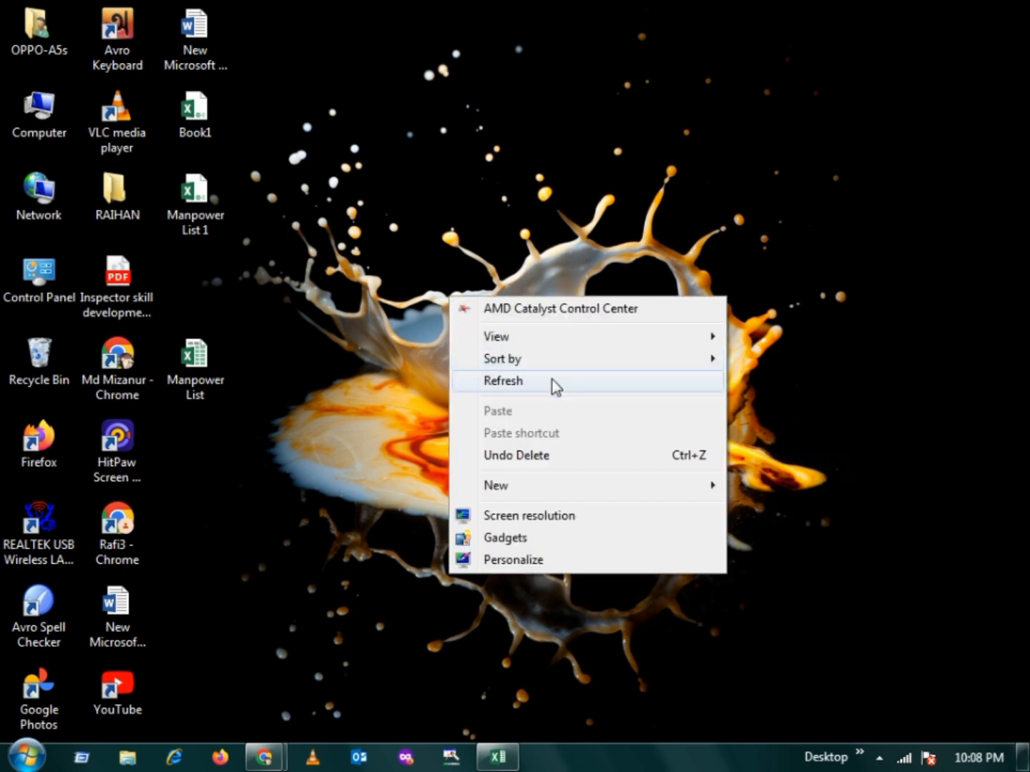
pyautogui.click(552, 381)
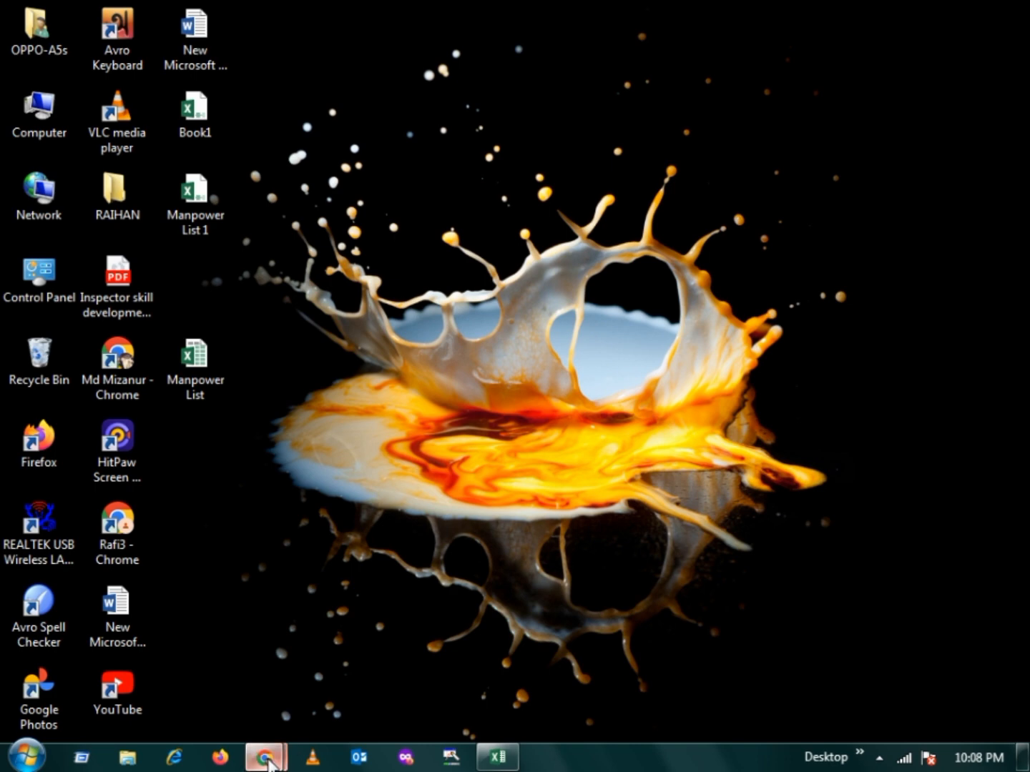
pyautogui.moveTo(264, 756)
pyautogui.click(331, 708)
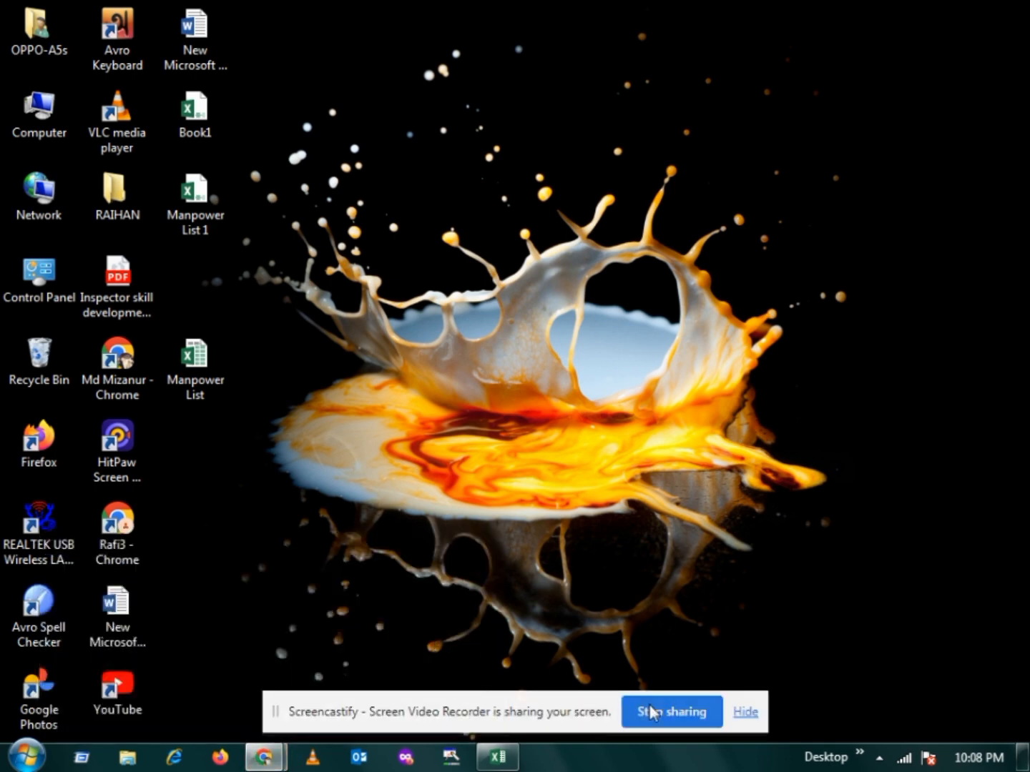